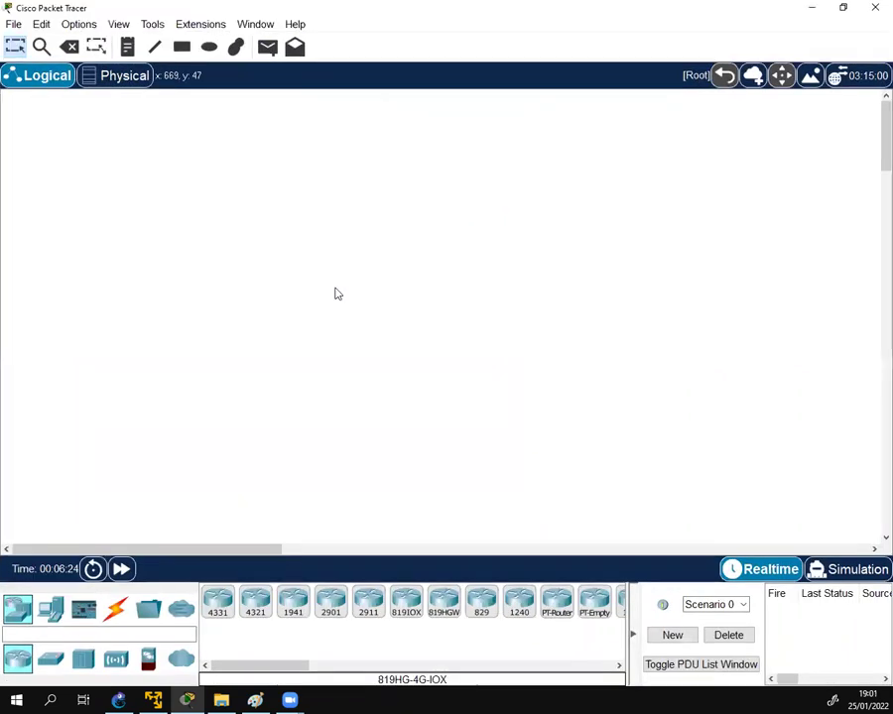
Step: Place two laptops side by side on the empty logical workspace
click(51, 609)
drag(268, 607, 213, 219)
drag(256, 602, 468, 219)
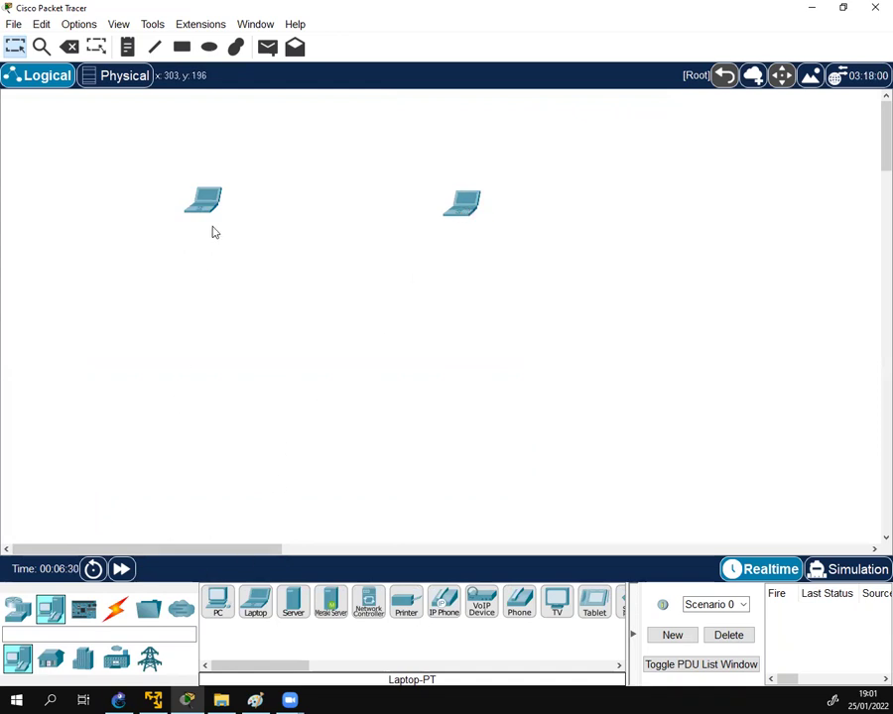
Step: Add a text note with a user's first name for each laptop and position each note directly above its laptop
click(127, 46)
click(173, 133)
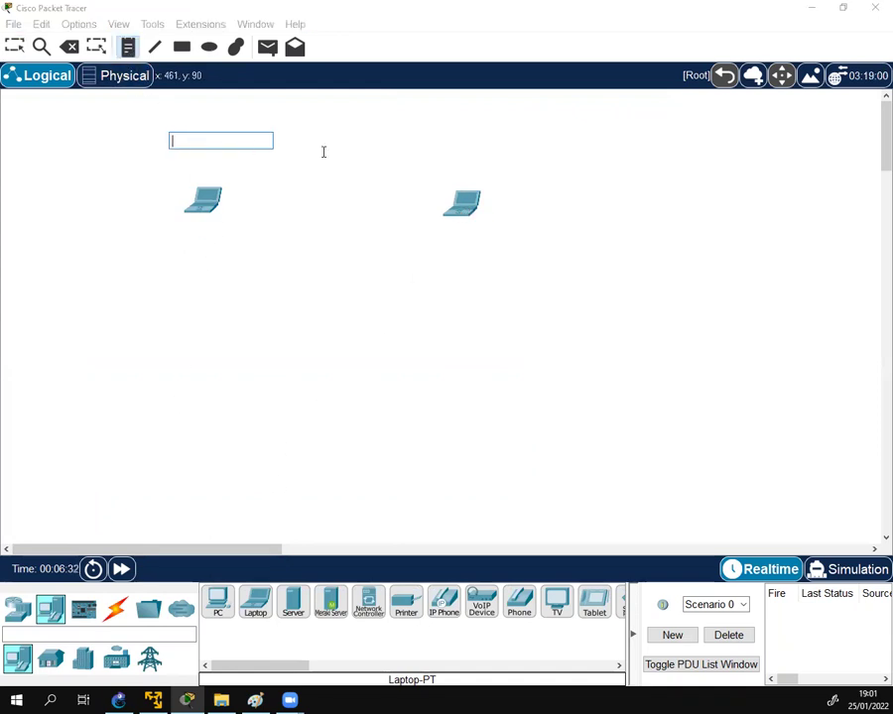
text(Bob)
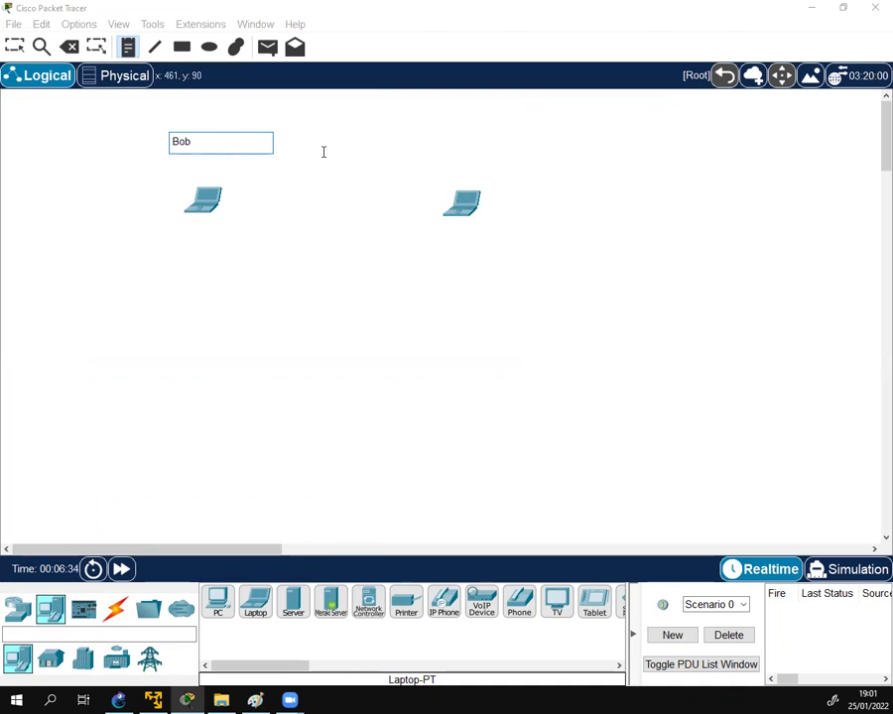
click(482, 140)
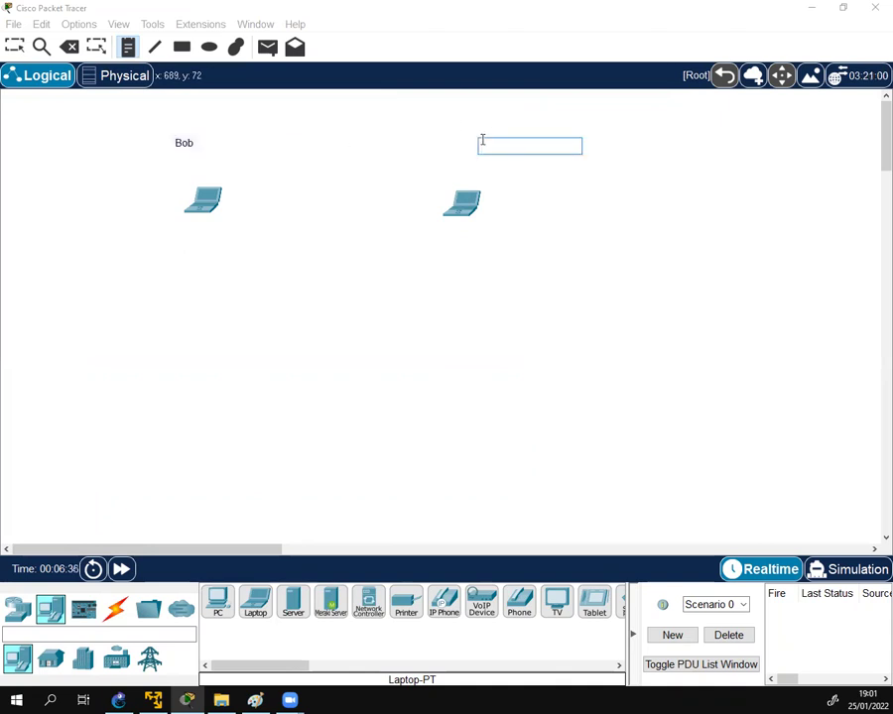
text(Joe)
click(579, 206)
key(Escape)
drag(183, 143, 204, 166)
drag(495, 154, 471, 177)
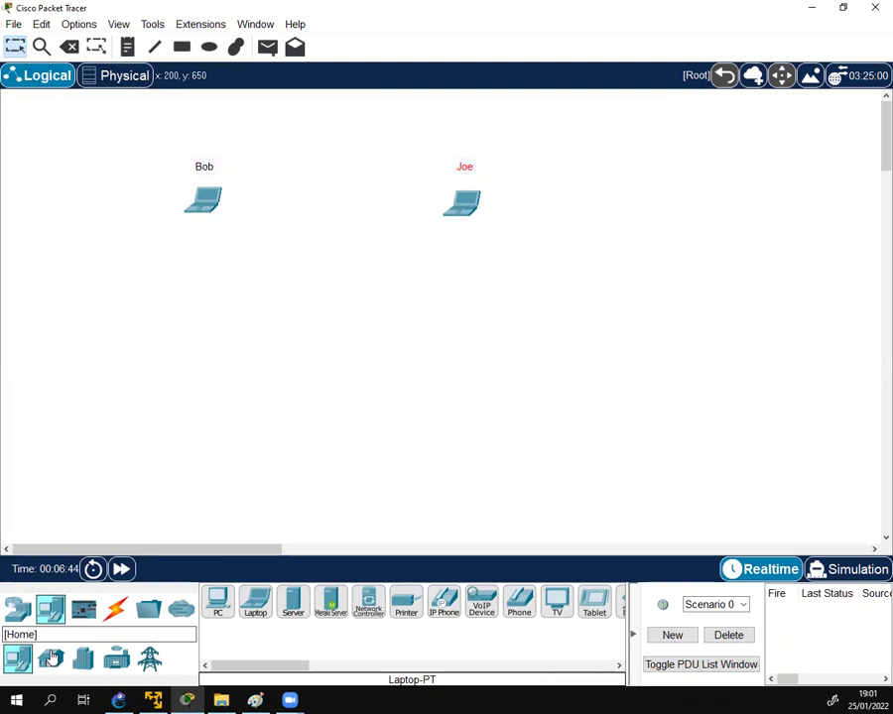
Step: Place a 2960 switch midway between the two laptops and slightly below them
click(18, 609)
click(51, 659)
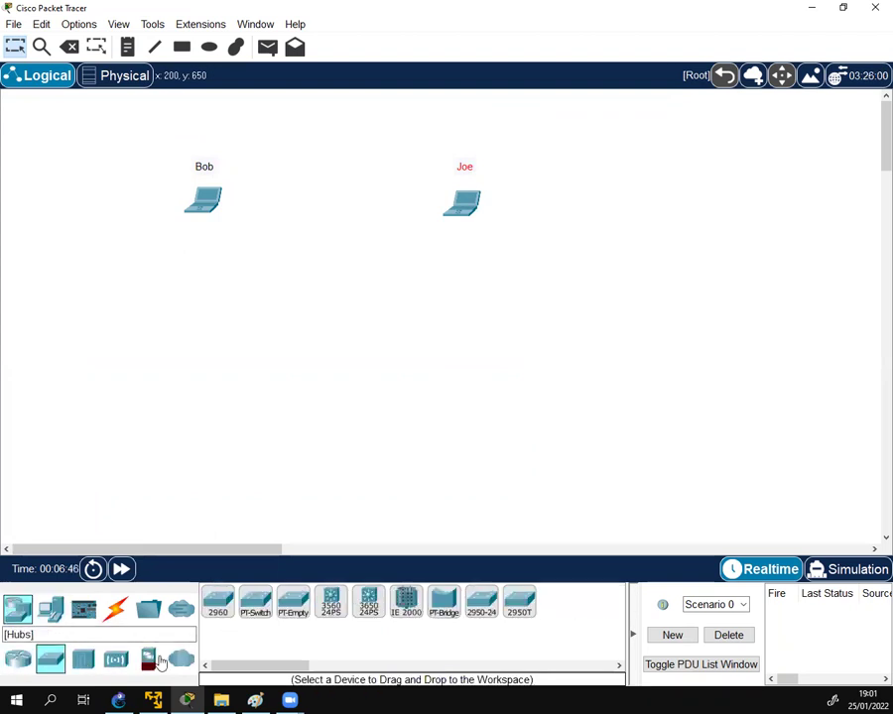
click(217, 600)
click(316, 308)
drag(316, 308, 329, 261)
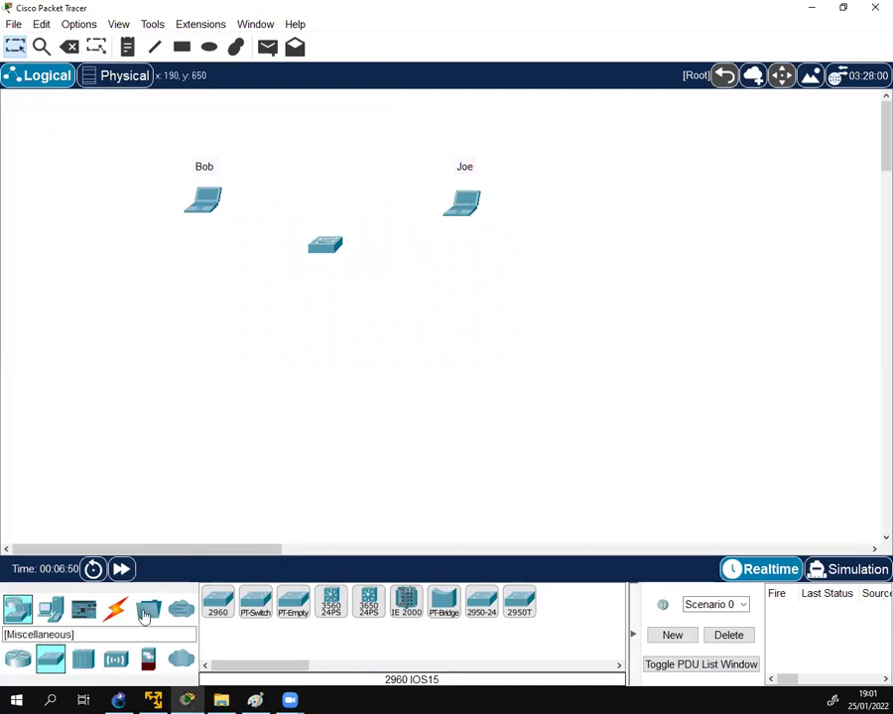
Step: Connect the left laptop to a FastEthernet port on the switch with a copper straight-through cable
click(115, 609)
click(293, 601)
click(205, 211)
click(248, 266)
click(322, 246)
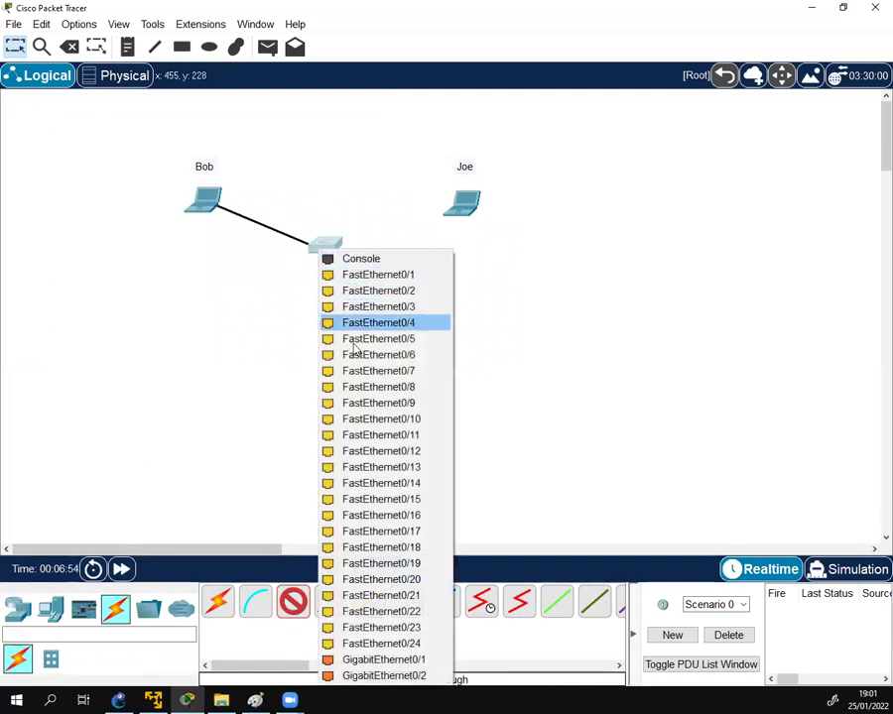
click(358, 354)
Step: Move the left laptop and its name label down and outward so the laptop is level with the switch
drag(199, 212, 171, 250)
drag(199, 167, 147, 198)
drag(181, 243, 150, 253)
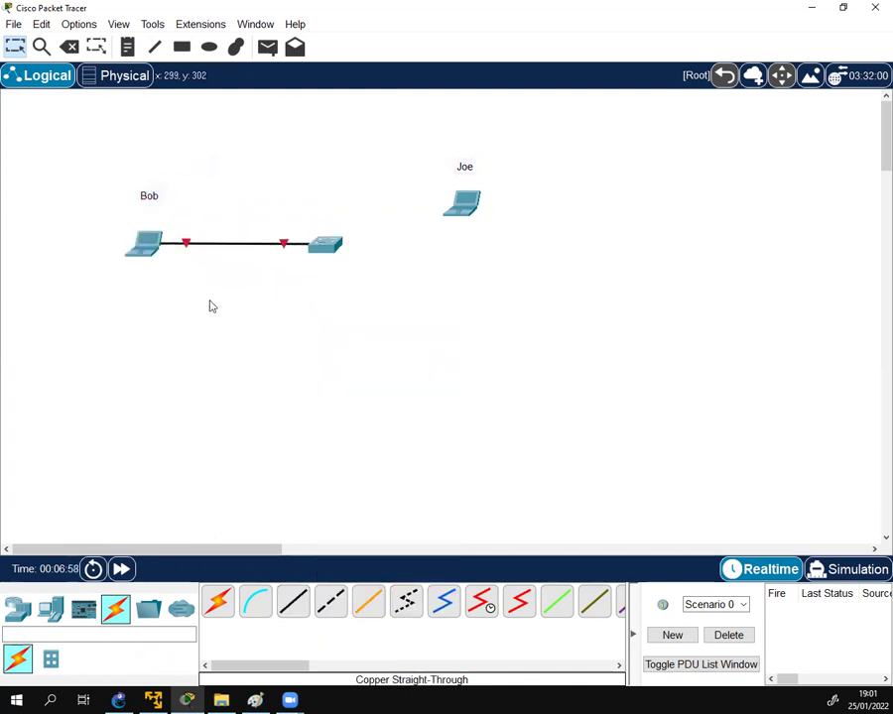
Step: Connect the switch to the right laptop with a copper straight-through cable and align that laptop with the switch
click(292, 600)
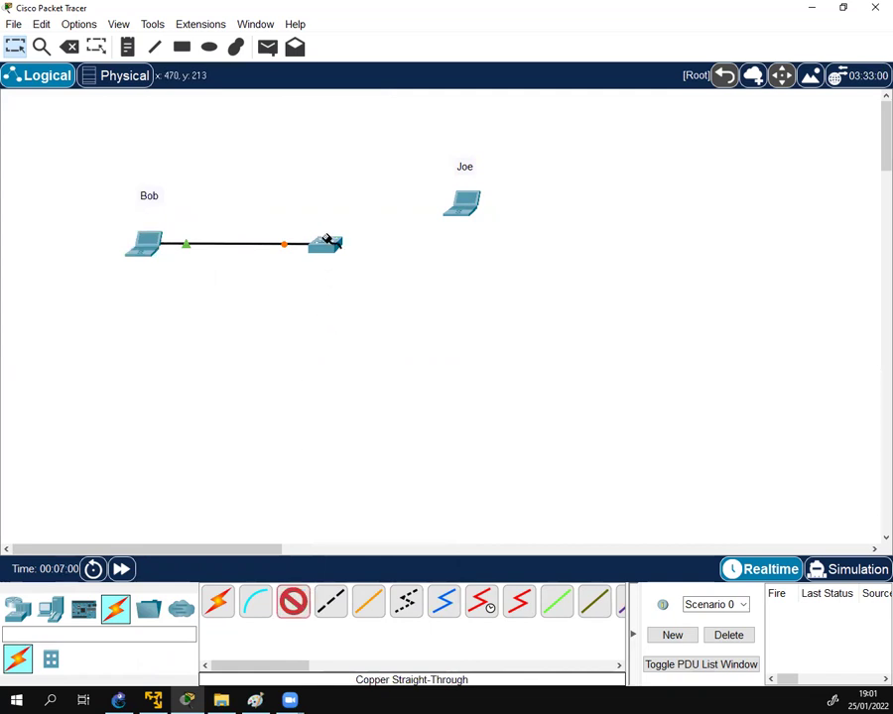
click(327, 241)
click(408, 294)
click(479, 201)
click(513, 265)
drag(466, 203, 495, 219)
click(366, 291)
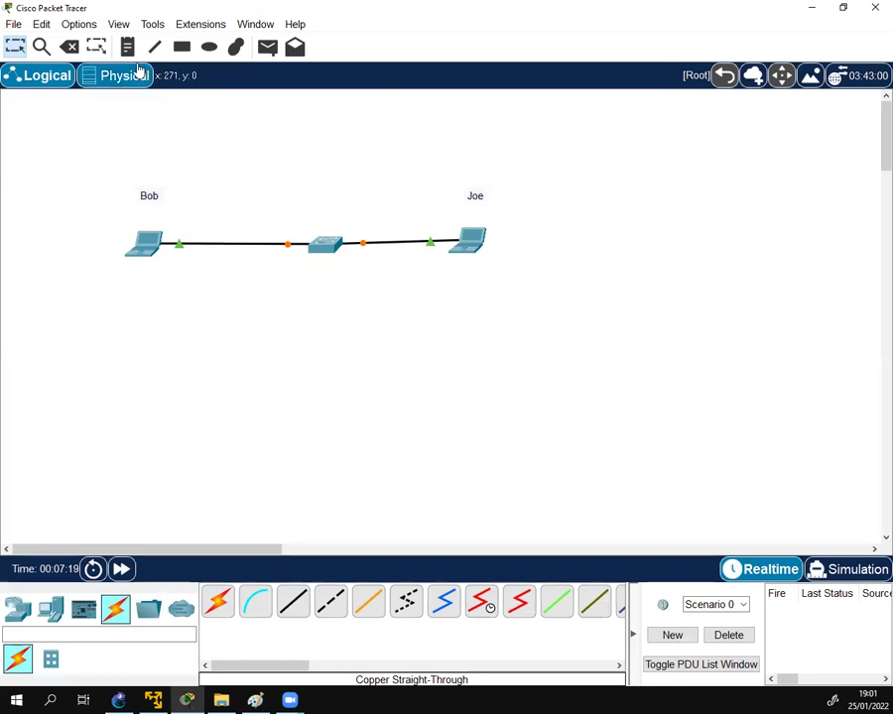
Step: Add two text notes above the topology reading 192.168.1.1 and 192.168.1.2
key(n)
click(144, 163)
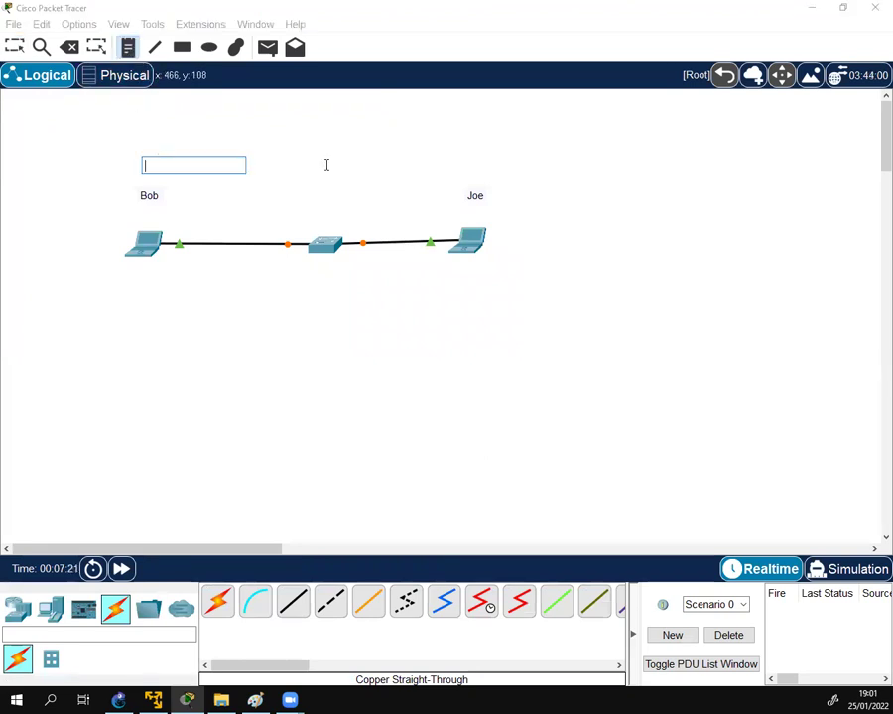
text(192.1687)
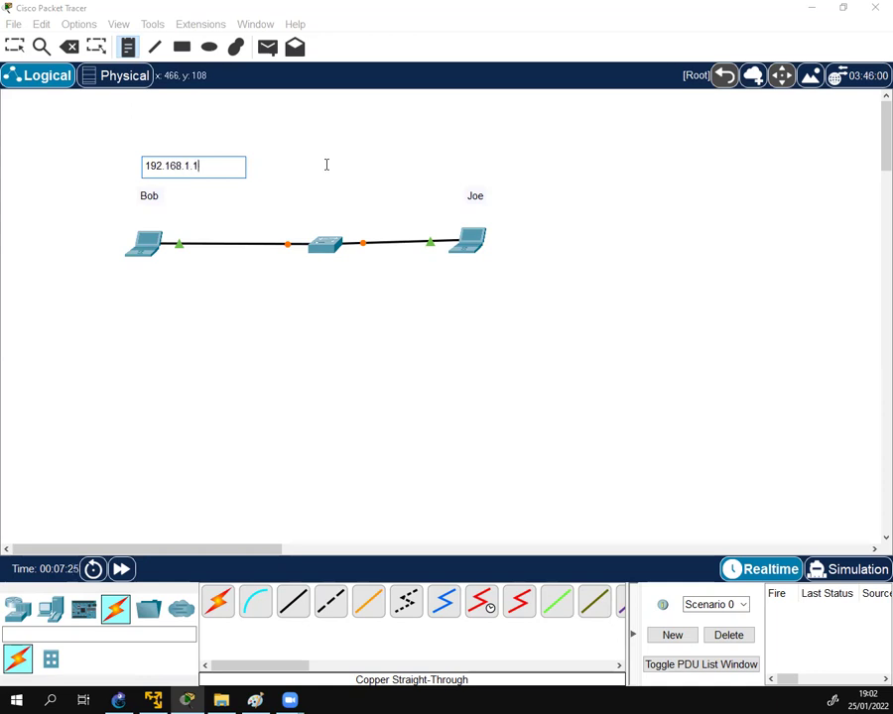
click(328, 165)
text(192.168.1.2)
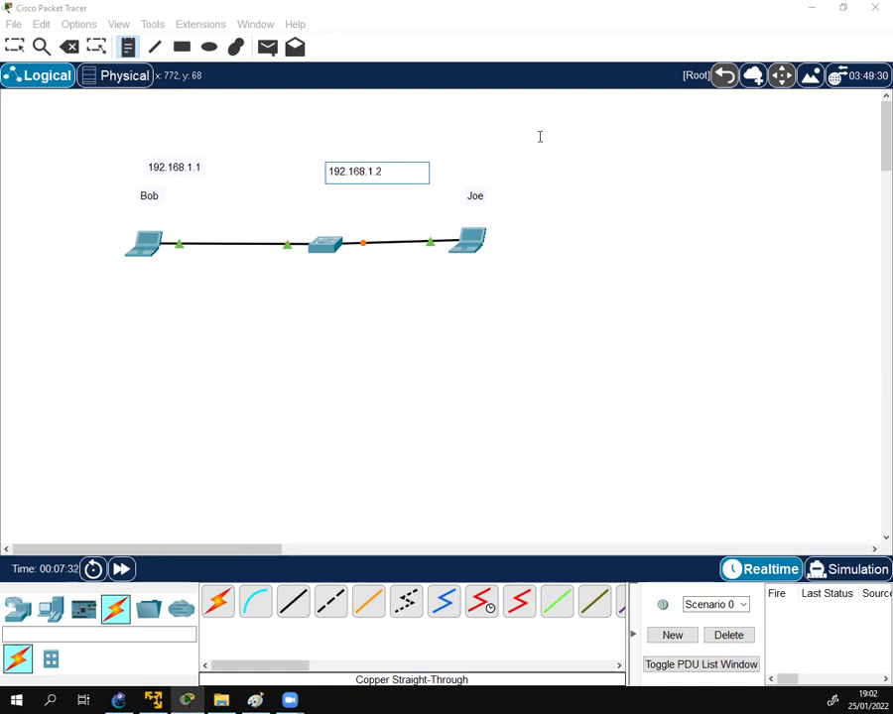
click(538, 138)
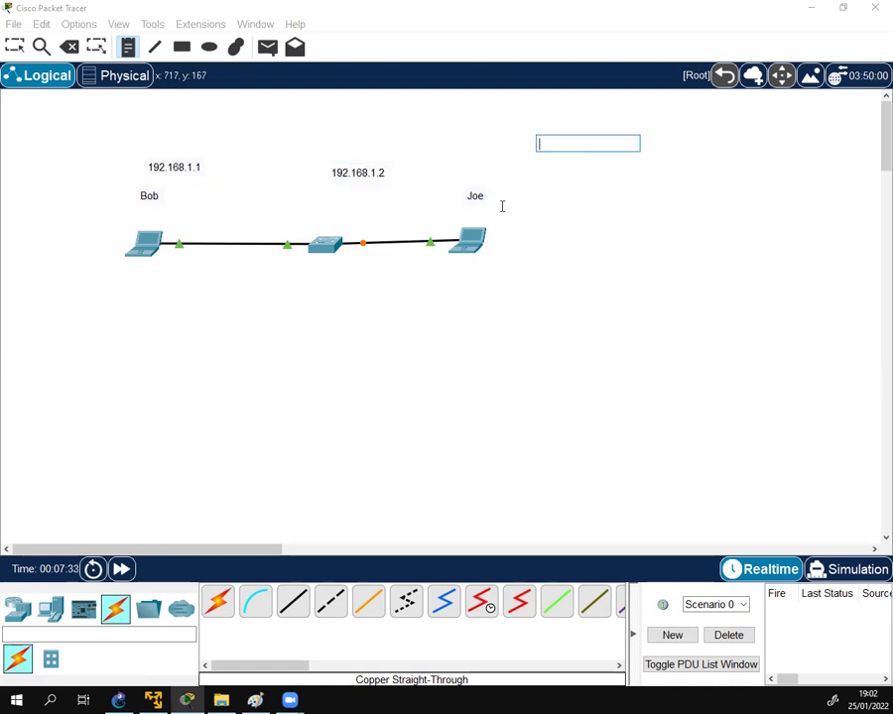
key(Escape)
Step: Move the 192.168.1.2 note below the right laptop and the 192.168.1.1 note below the left laptop
drag(379, 172, 488, 273)
drag(194, 171, 163, 287)
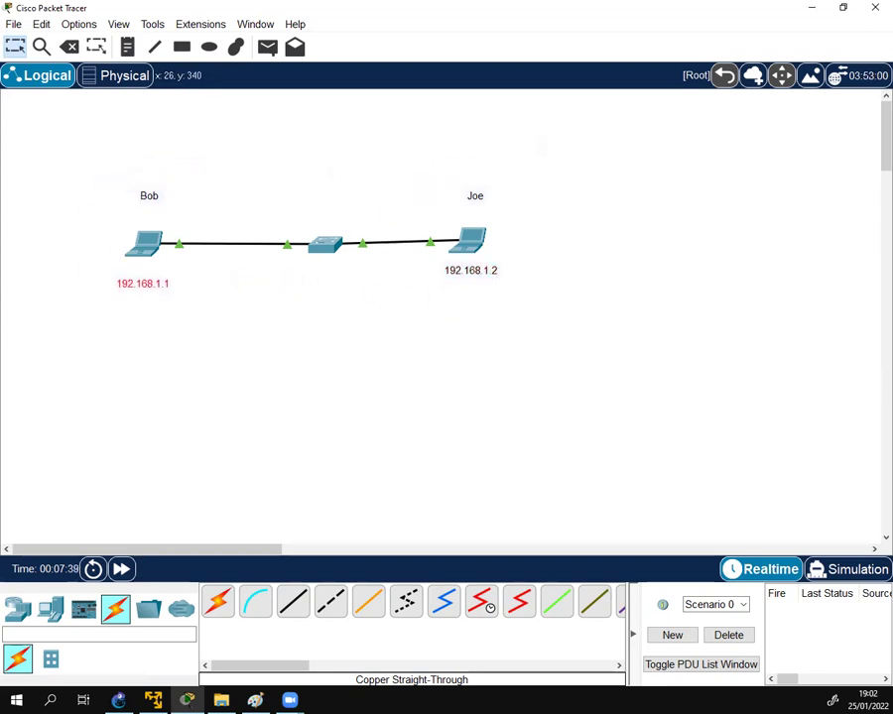
click(206, 186)
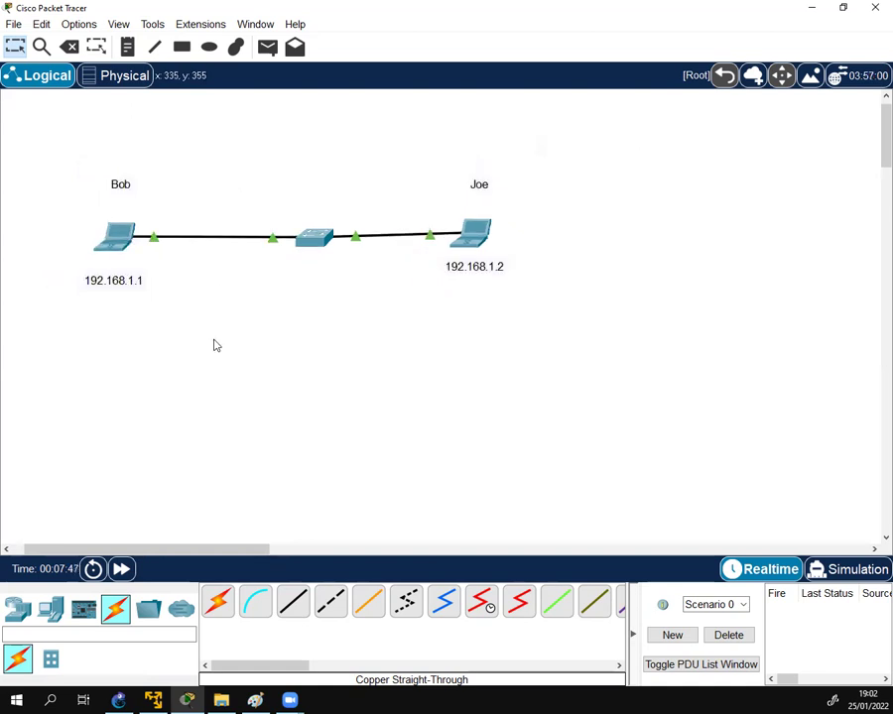
Step: Switch to Paint, enlarge its window to view the whole Ethernet layer diagram, and minimize it again
mouse_move(97, 233)
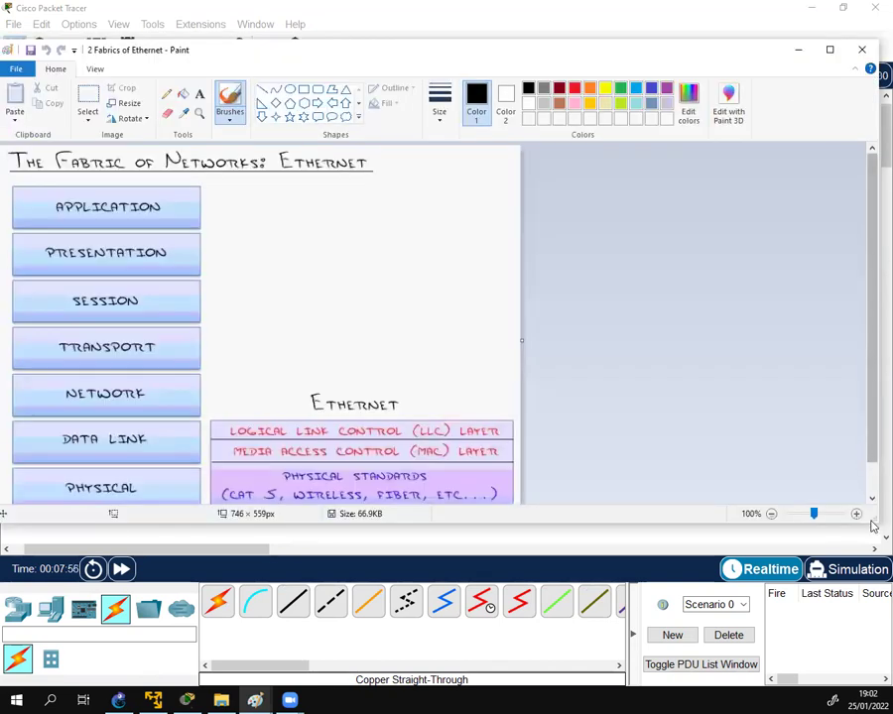
drag(872, 515, 890, 682)
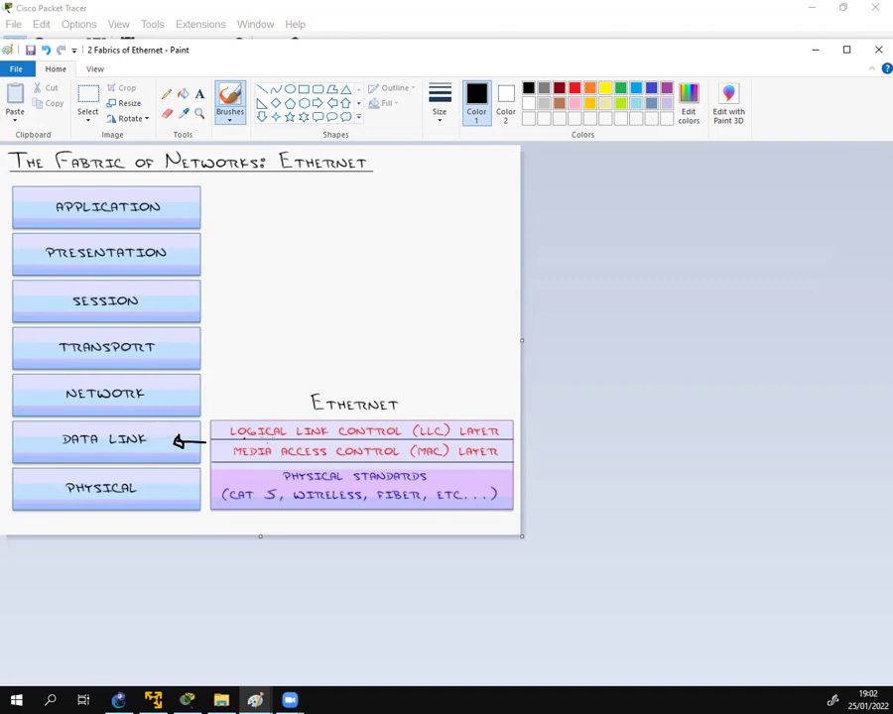
click(814, 49)
Step: Move both name labels down so they sit closer to their laptops
drag(473, 194, 471, 205)
mouse_move(136, 179)
mouse_down()
mouse_move(123, 199)
mouse_move(133, 203)
mouse_up()
click(181, 274)
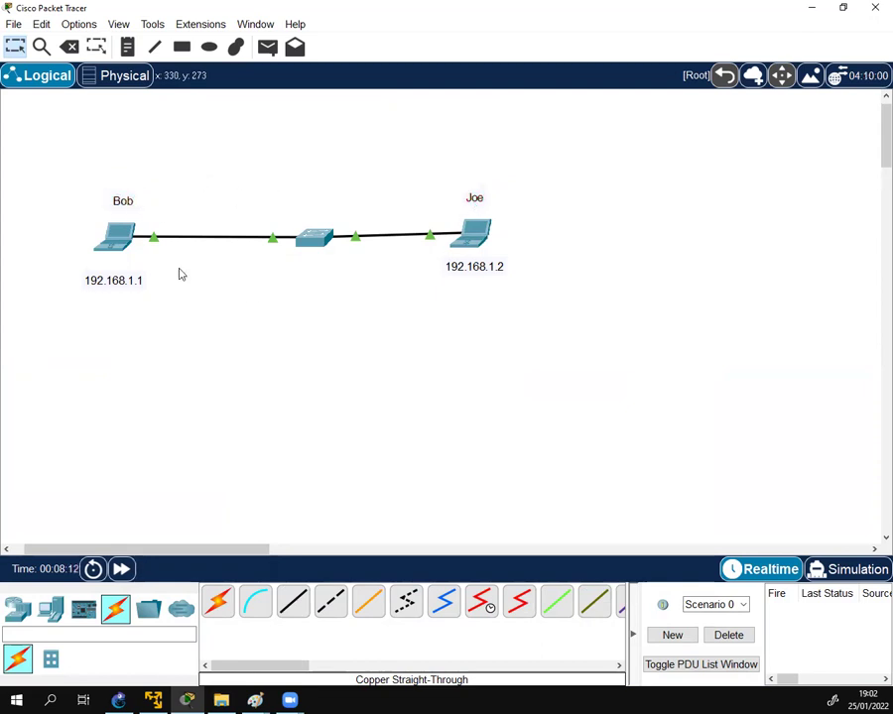
Step: Configure the left laptop with static IPv4 address 192.168.1.1 and subnet mask 255.255.255.0, and close its window
click(121, 241)
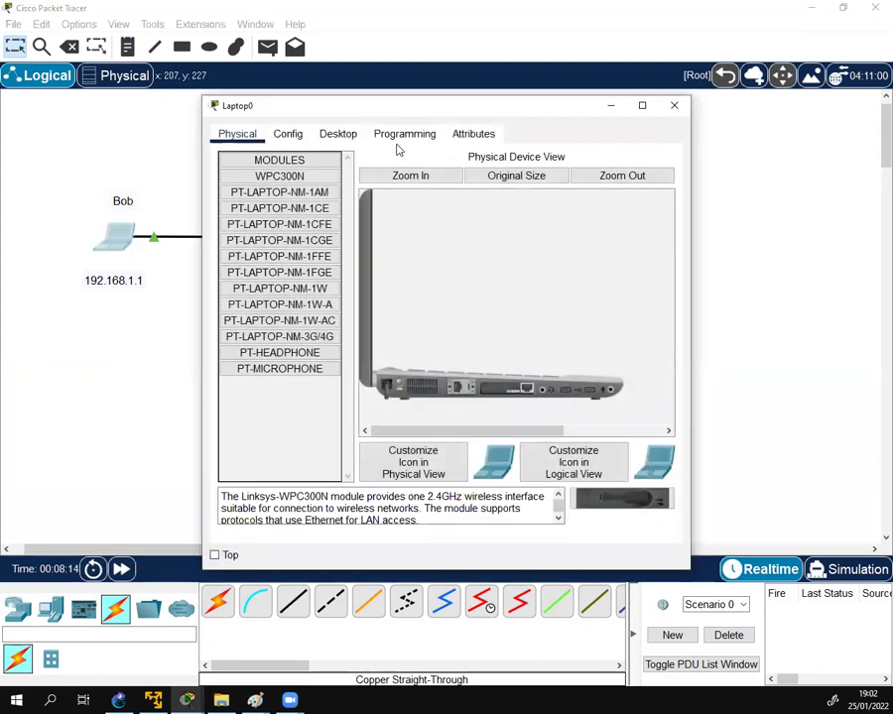
click(337, 133)
click(276, 190)
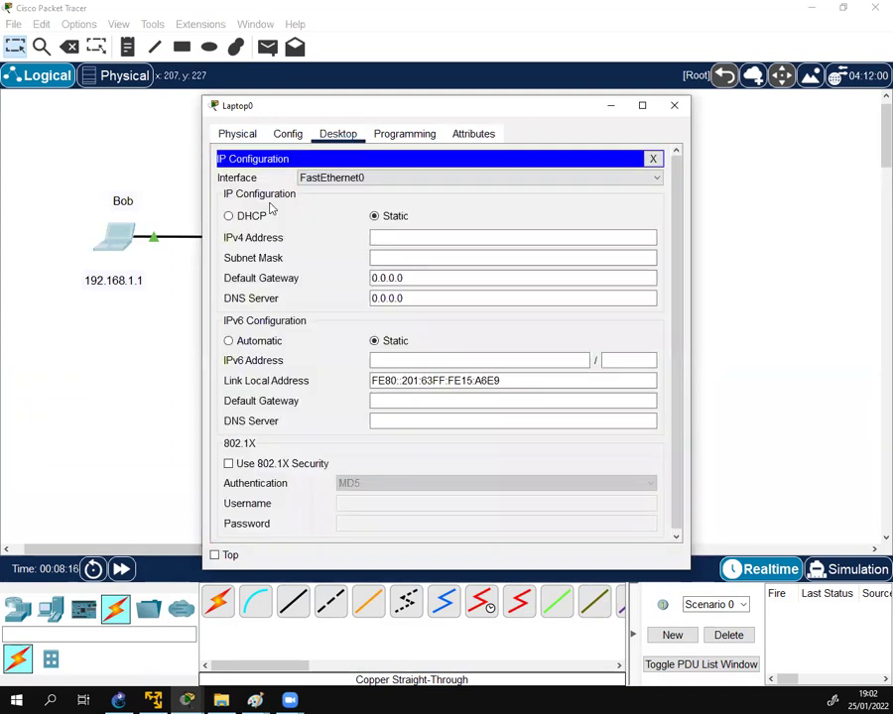
click(406, 236)
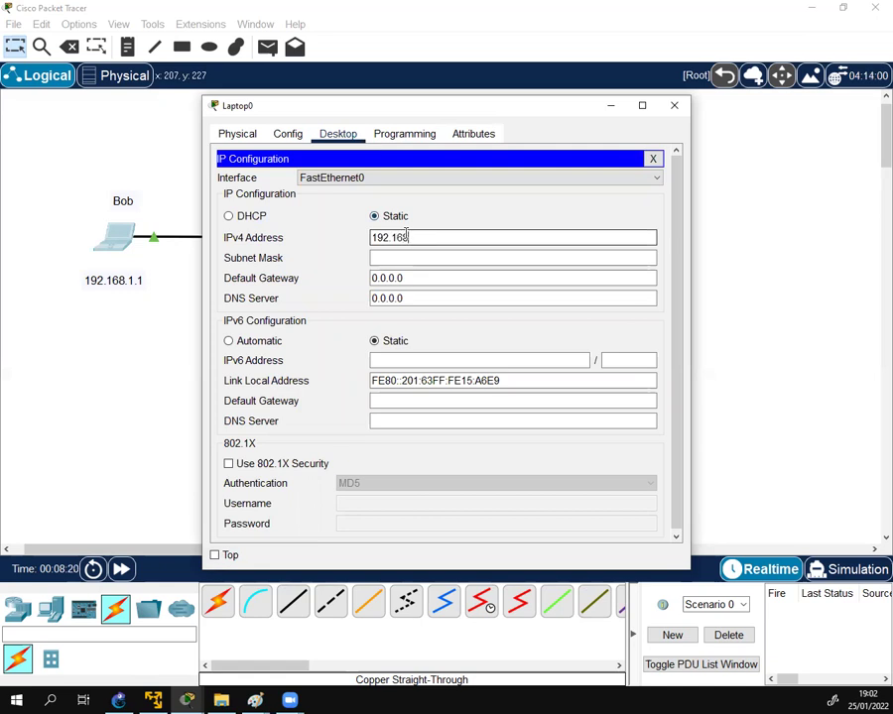
text(192.168.1.1)
key(Tab)
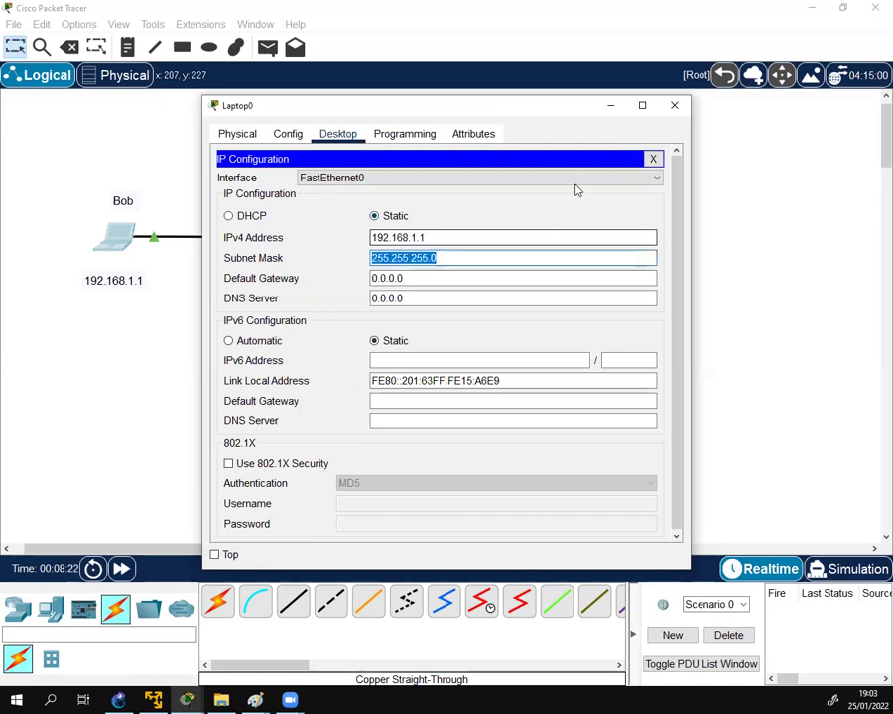
click(653, 159)
click(674, 106)
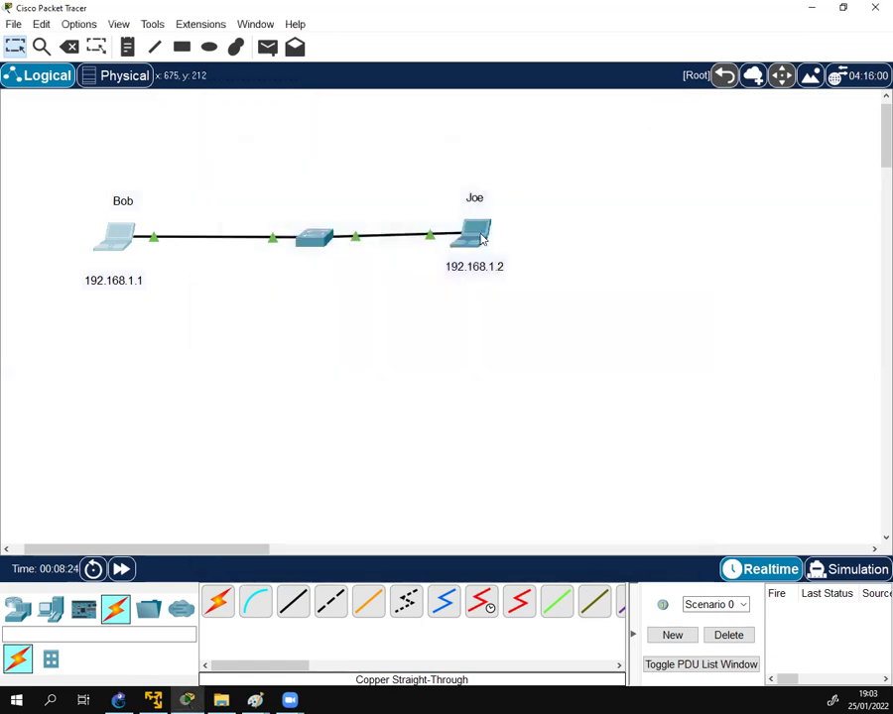
Step: Configure the right laptop with static IPv4 address 192.168.1.2 and subnet mask 255.255.255.0, and close its window
click(474, 226)
click(337, 133)
click(278, 202)
click(450, 231)
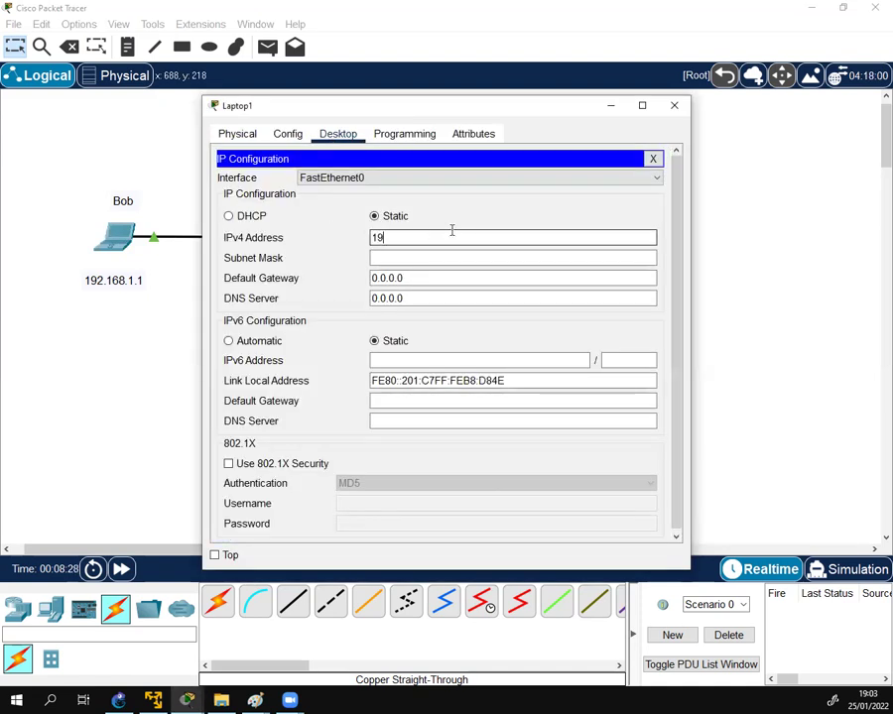
text(192.16)
key(Tab)
key(Tab)
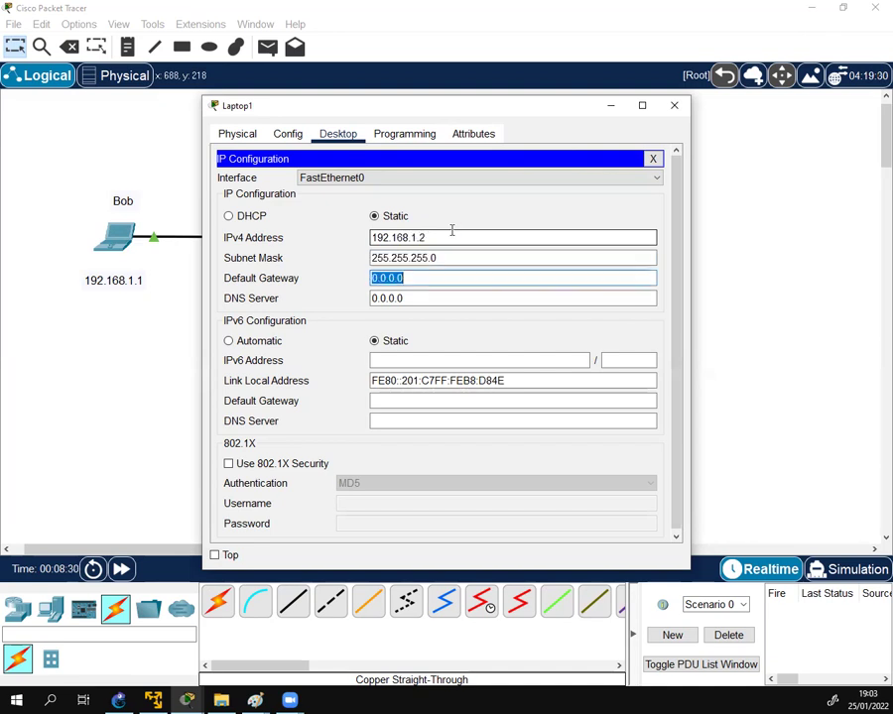
click(674, 105)
Step: Ping 192.168.1.2 from the left laptop's Command Prompt, widen its window to read the replies, and close it
click(117, 235)
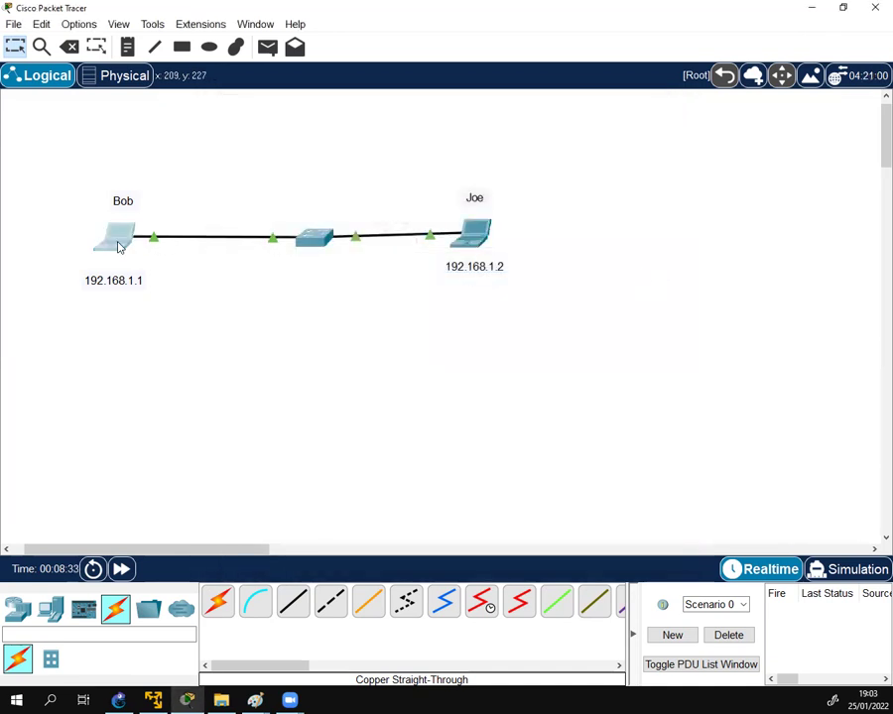
drag(382, 107, 208, 263)
click(353, 332)
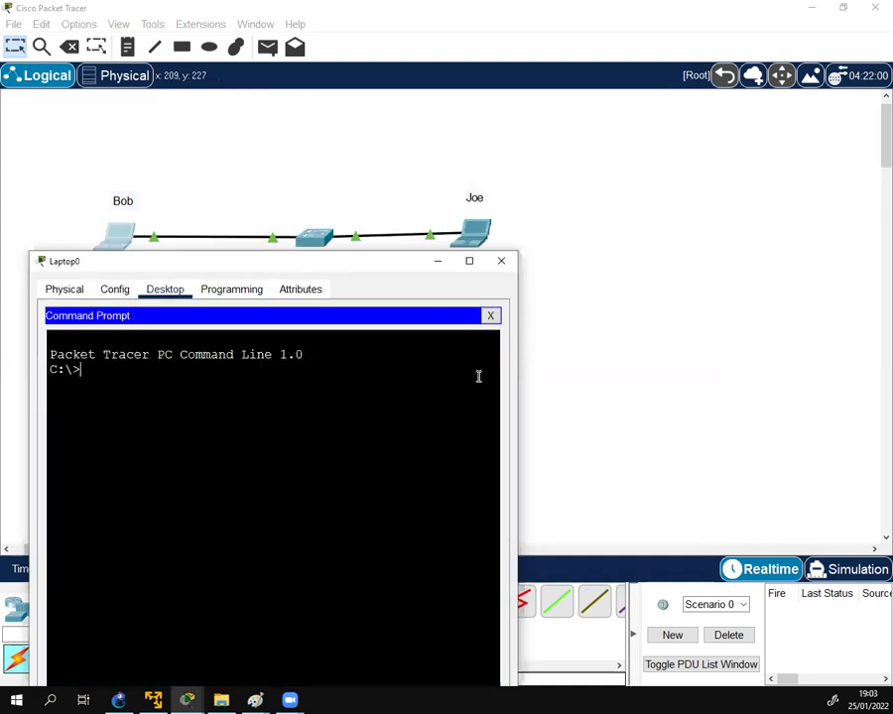
text(ping 192)
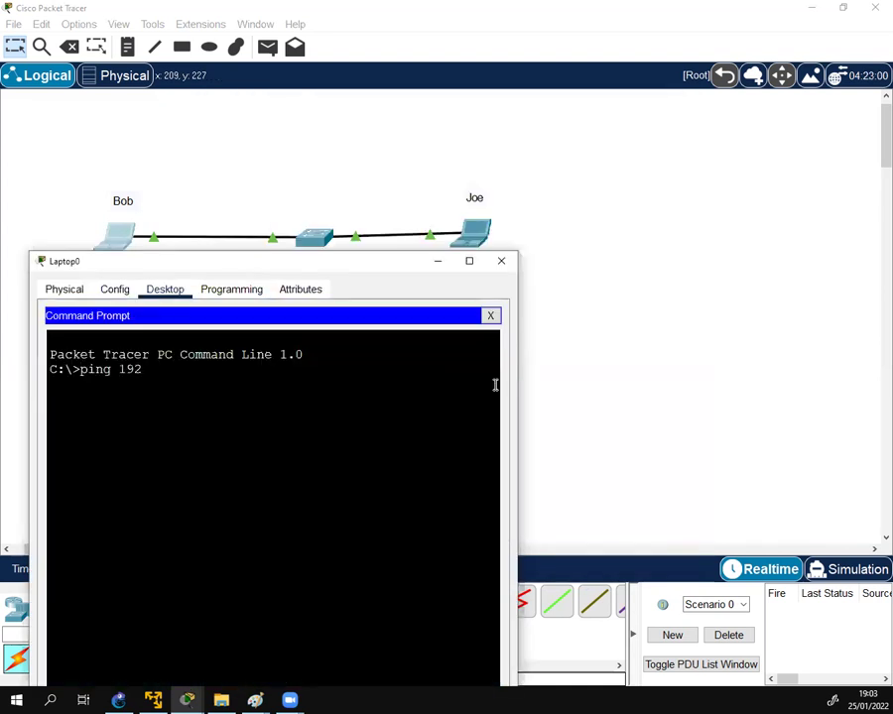
text(.168.1.2)
key(Return)
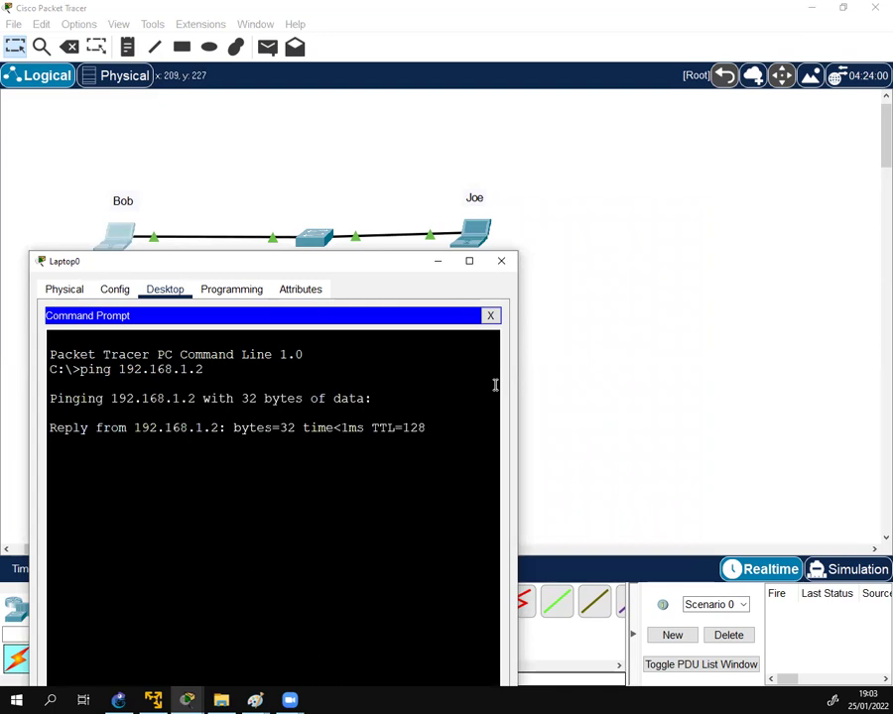
drag(518, 377, 746, 377)
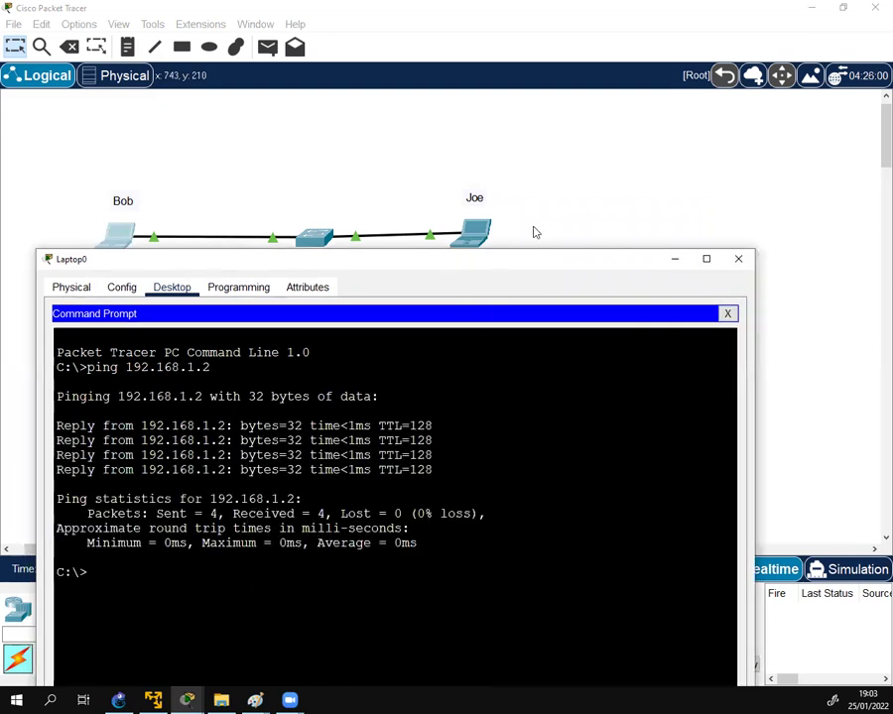
click(731, 261)
Step: Select the whole topology with its labels and move it up and slightly right on the workspace
drag(542, 277, 121, 180)
drag(115, 234, 145, 175)
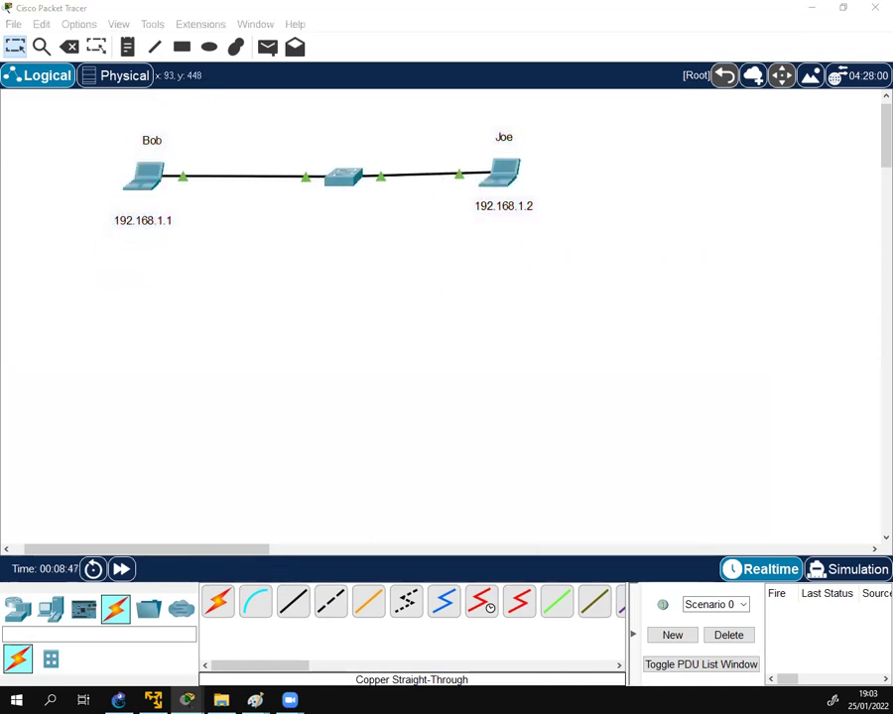
click(118, 252)
Step: Switch to Paint, draw a black horizontal line above the Ethernet LLC layer to continue the Network/Data Link divider, and return to Packet Tracer
double_click(142, 220)
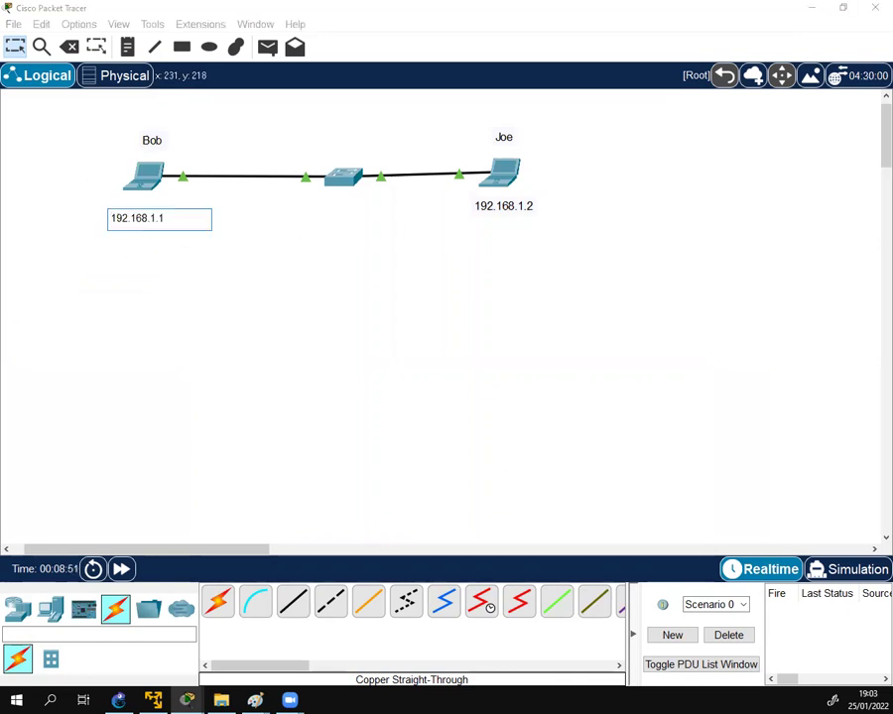
key(Return)
key(alt+Tab)
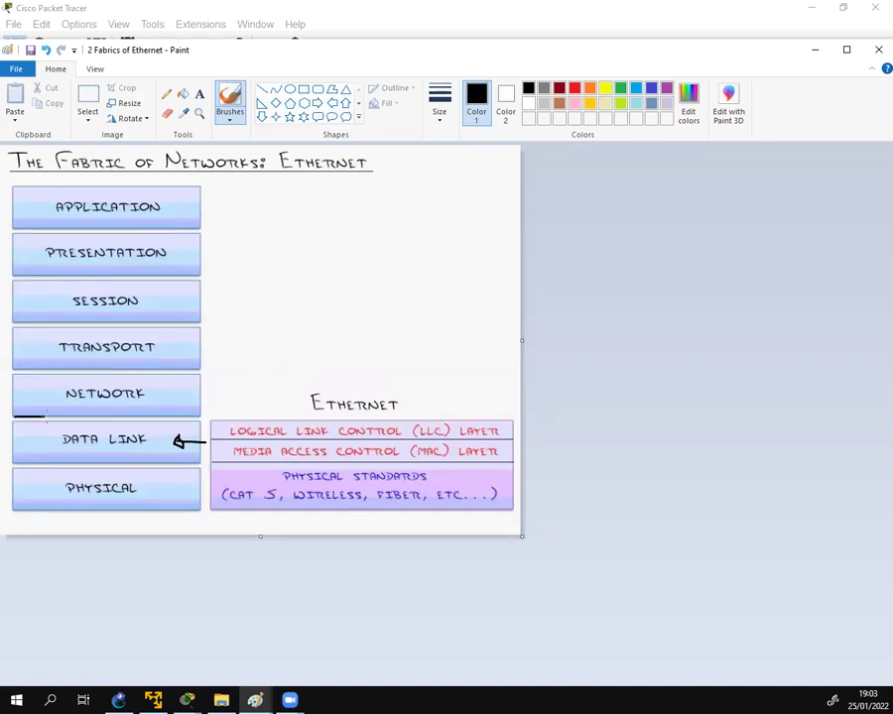
drag(217, 416, 505, 416)
click(816, 50)
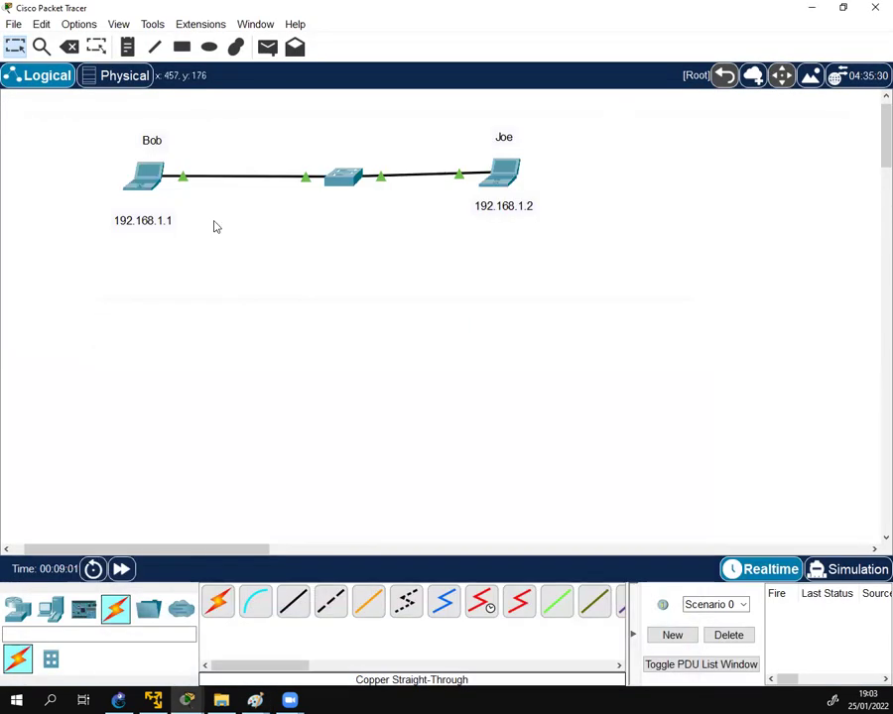
Step: Review the earlier ping replies from 192.168.1.2 in the left laptop's Command Prompt
click(144, 182)
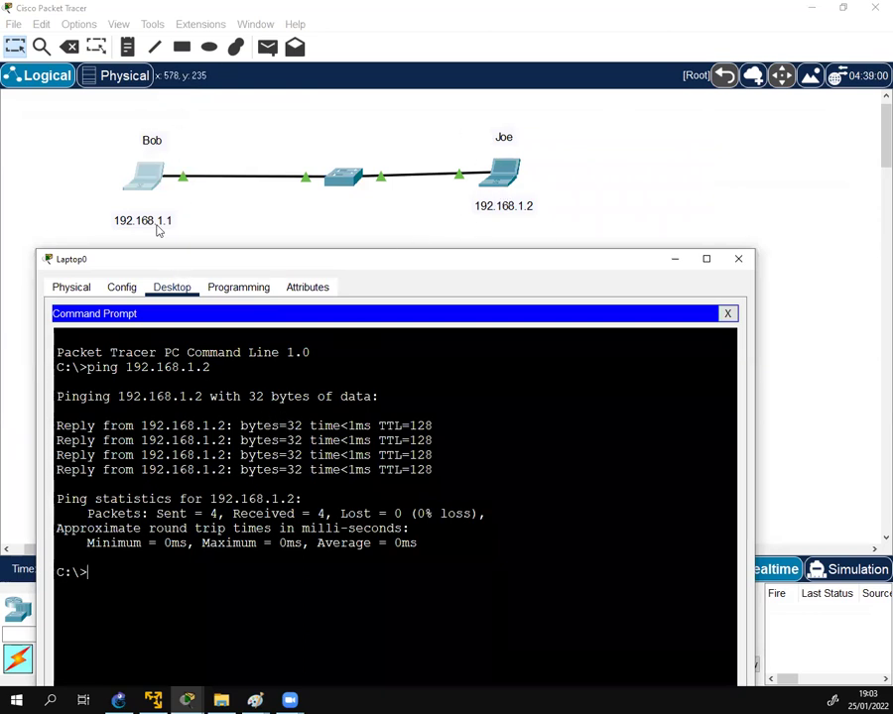
drag(139, 425, 111, 413)
click(448, 456)
click(111, 413)
Step: Change the right laptop's static IPv4 address to 192.168.2.2 and close its configuration window
click(506, 169)
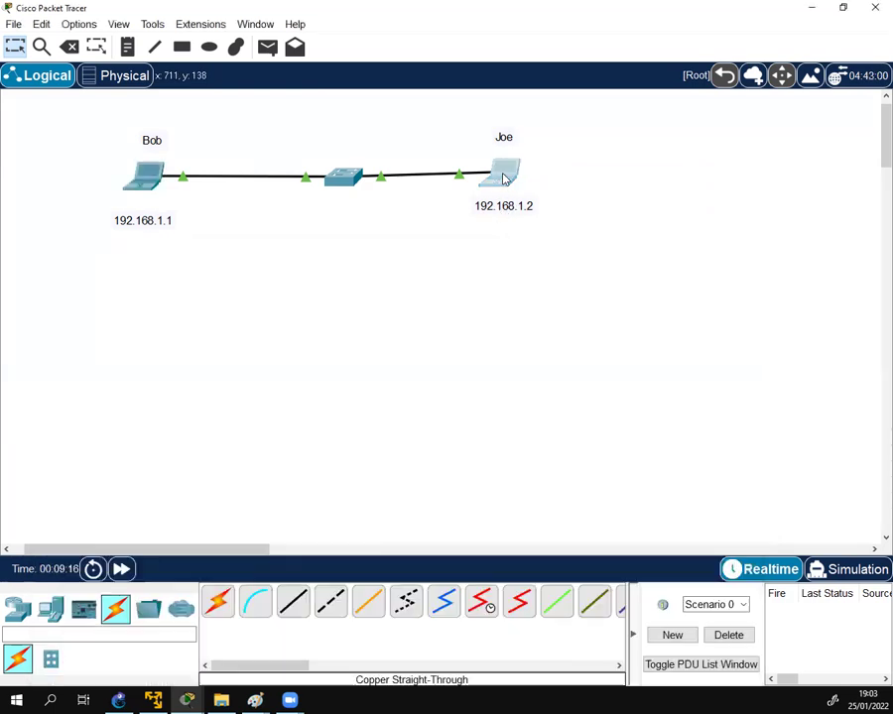
click(278, 196)
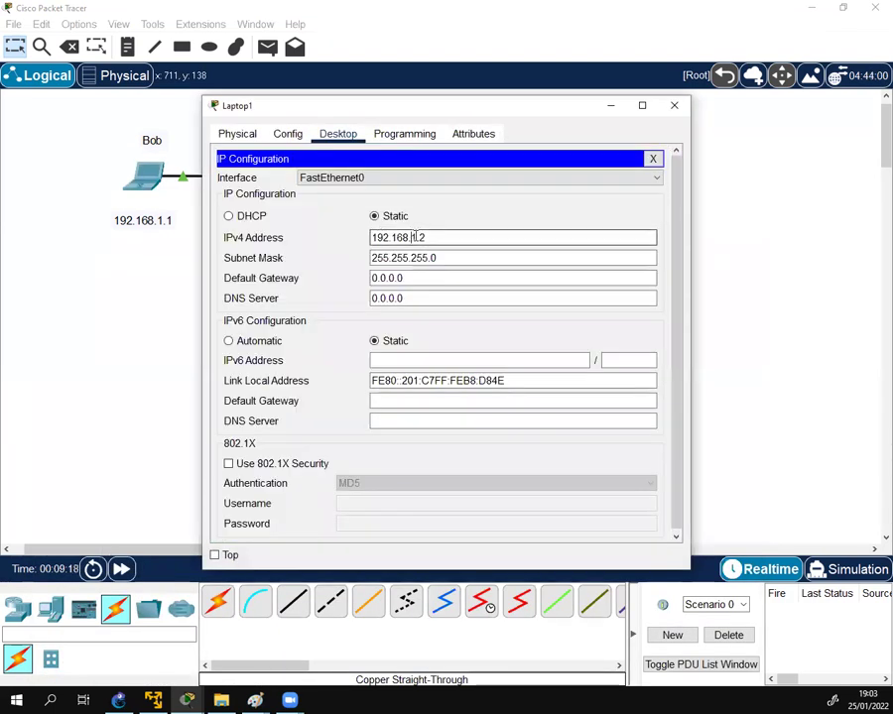
text(2)
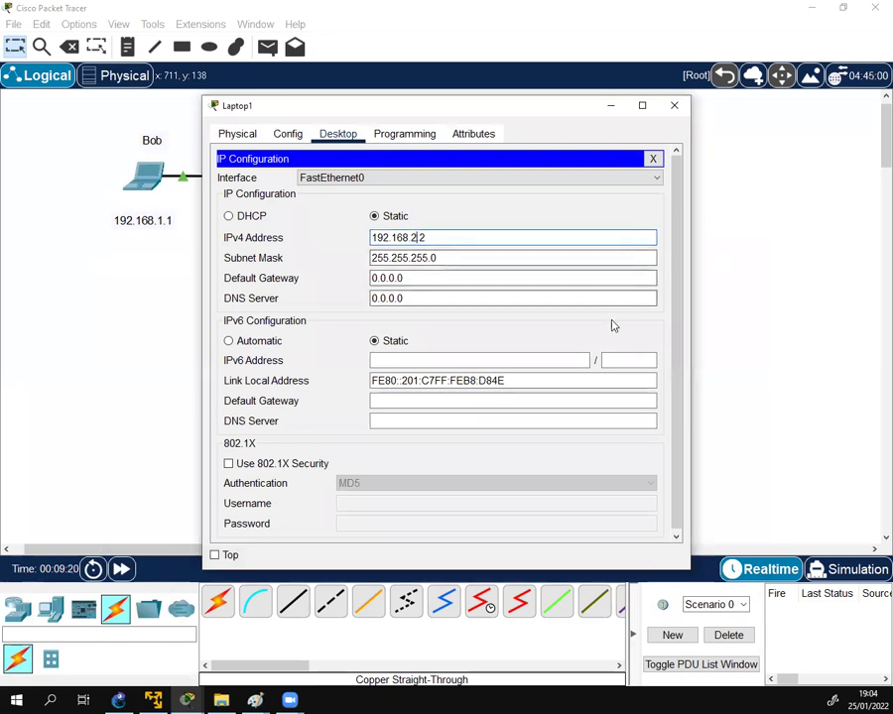
click(652, 159)
click(673, 106)
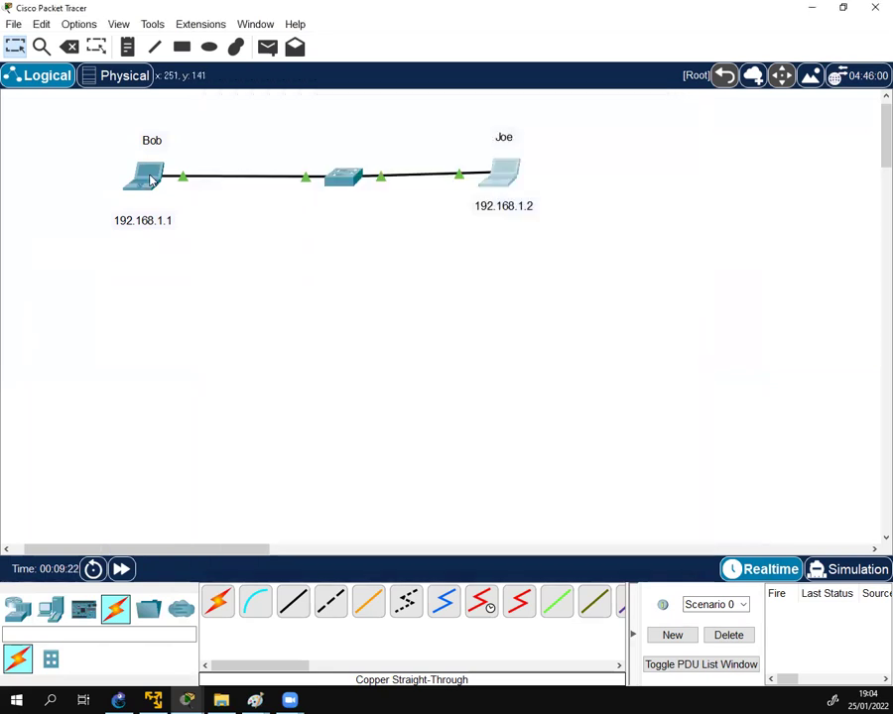
Step: Update the address label under the right laptop to 192.168.2.2
click(144, 175)
click(518, 205)
click(520, 204)
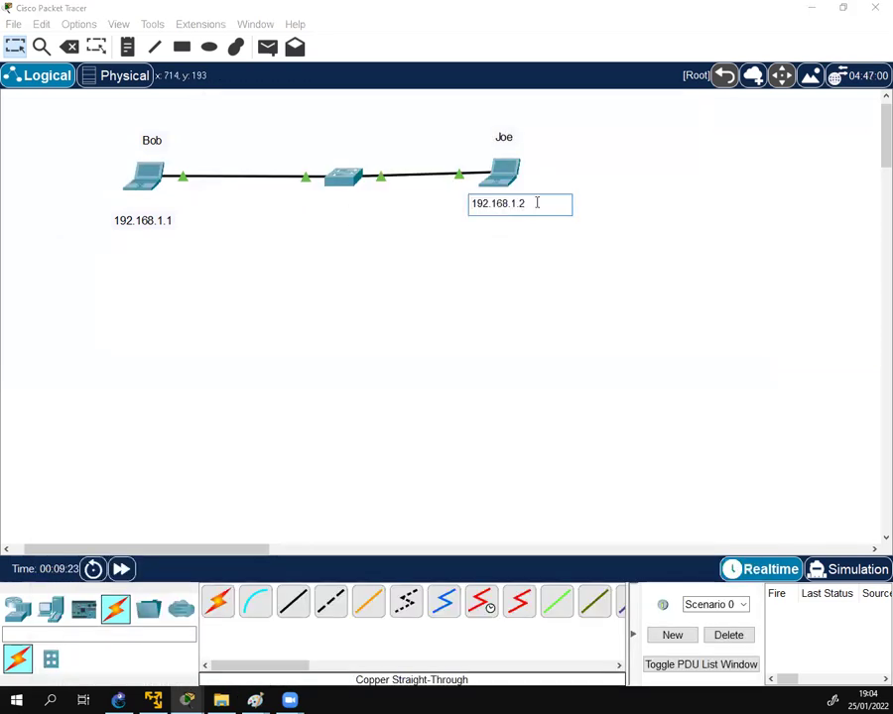
click(617, 161)
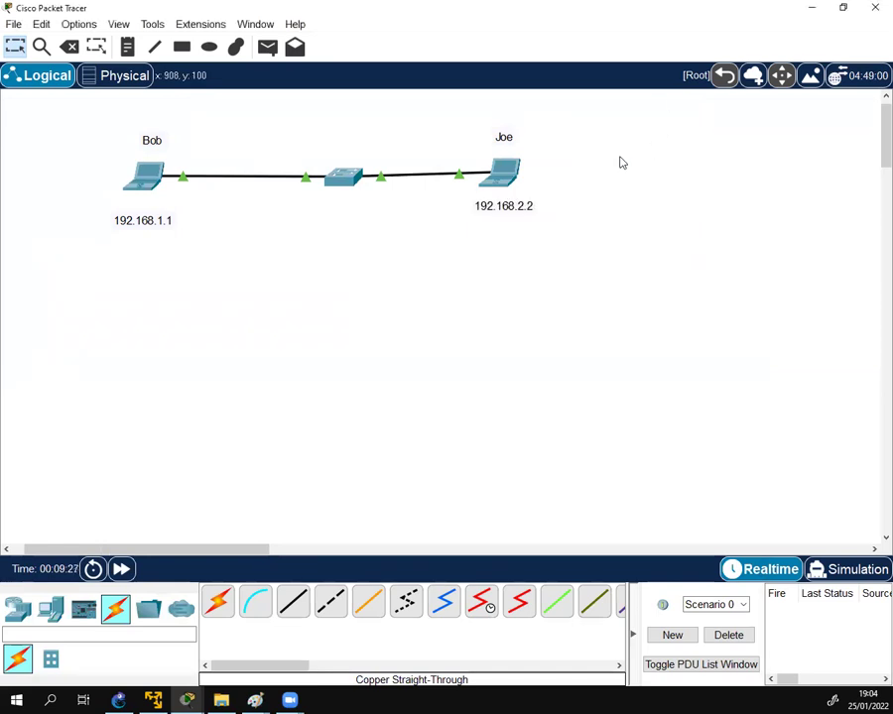
Step: Ping 192.168.2.2 from the left laptop's Command Prompt, nudge the window up, and interrupt the ping
click(145, 183)
key(Return)
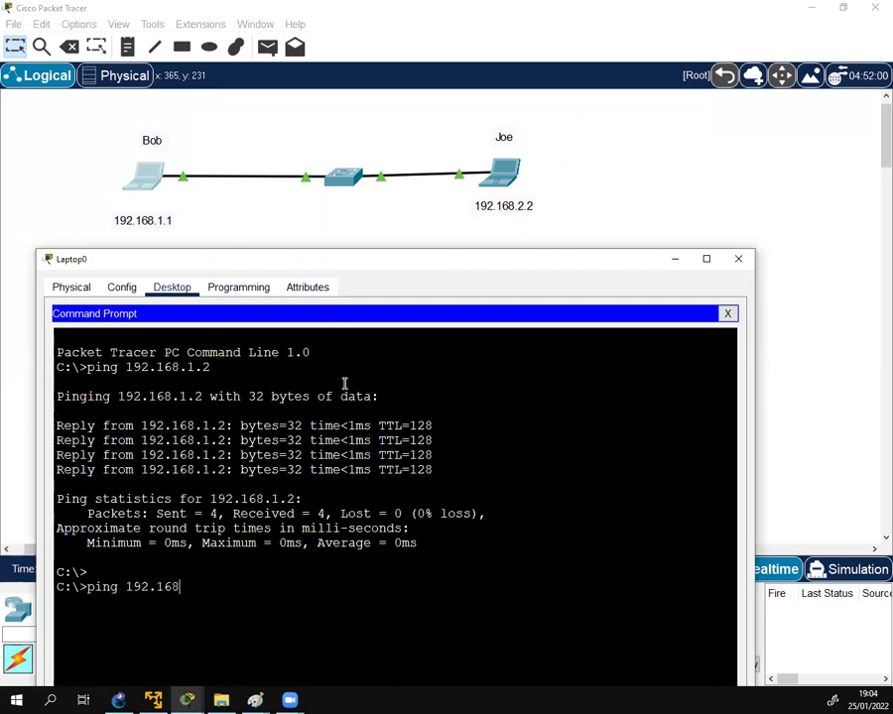
text(ping 192.168.2.2)
key(Return)
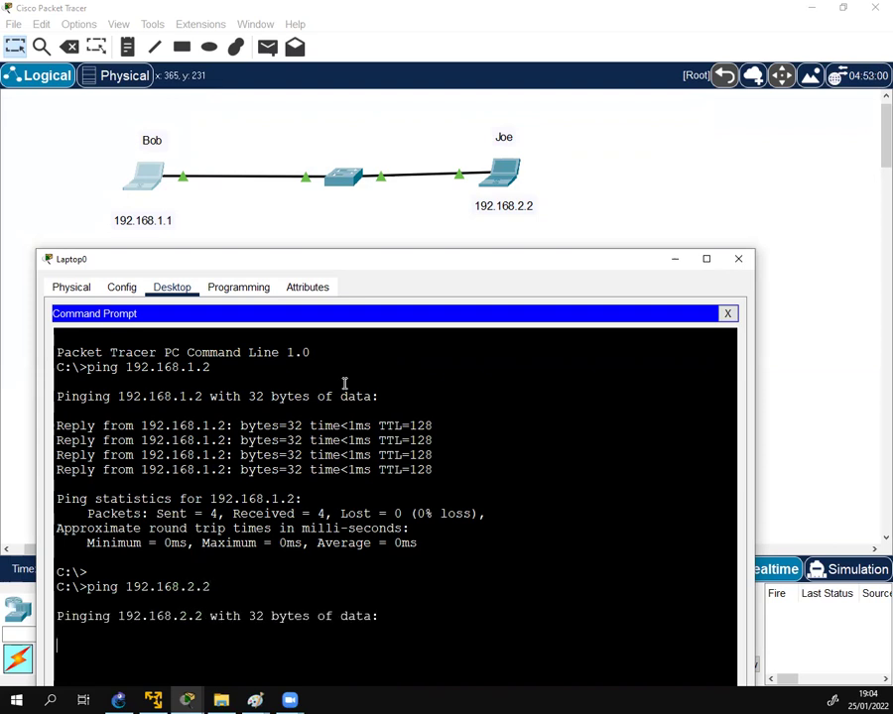
drag(309, 259, 308, 253)
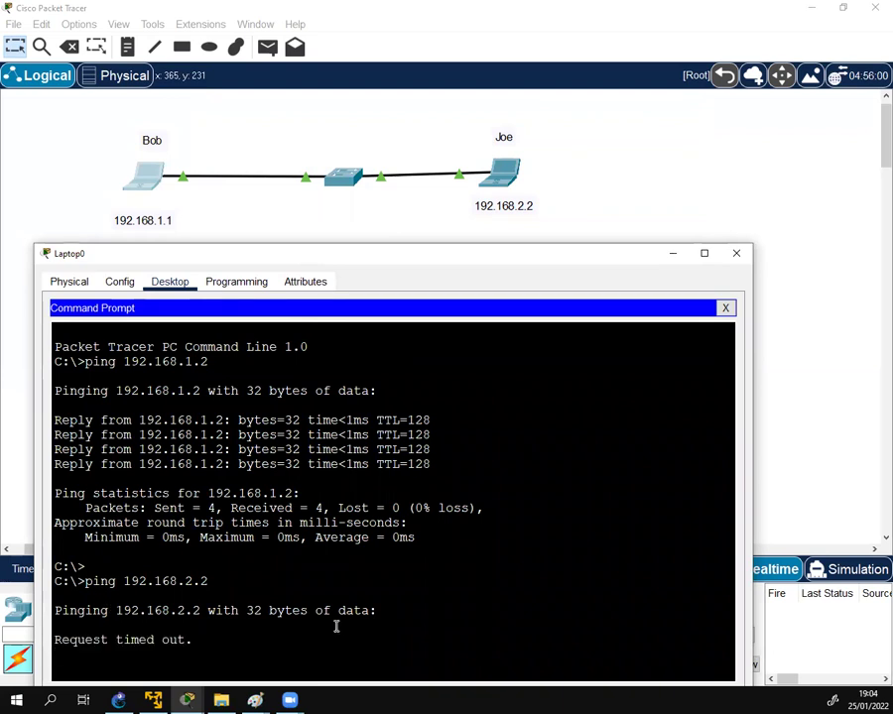
key(ctrl+c)
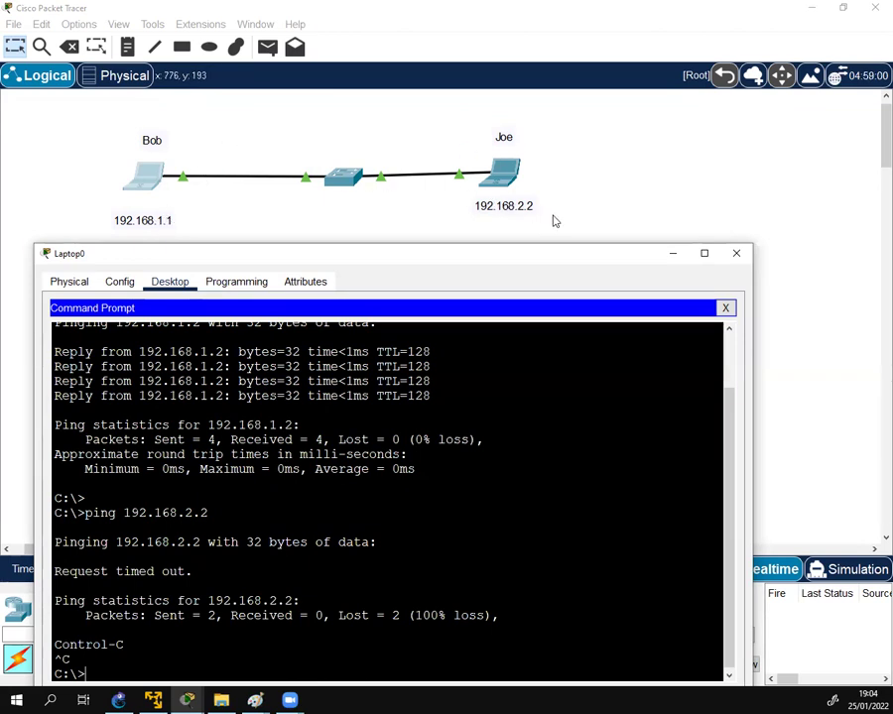
Step: Move the whole topology up and slightly right on the workspace, and bring the 192.168.1.1 label closer to the left laptop
click(601, 236)
drag(610, 231, 83, 129)
drag(149, 185, 182, 159)
click(395, 233)
drag(530, 168, 542, 165)
drag(591, 228, 137, 119)
click(228, 184)
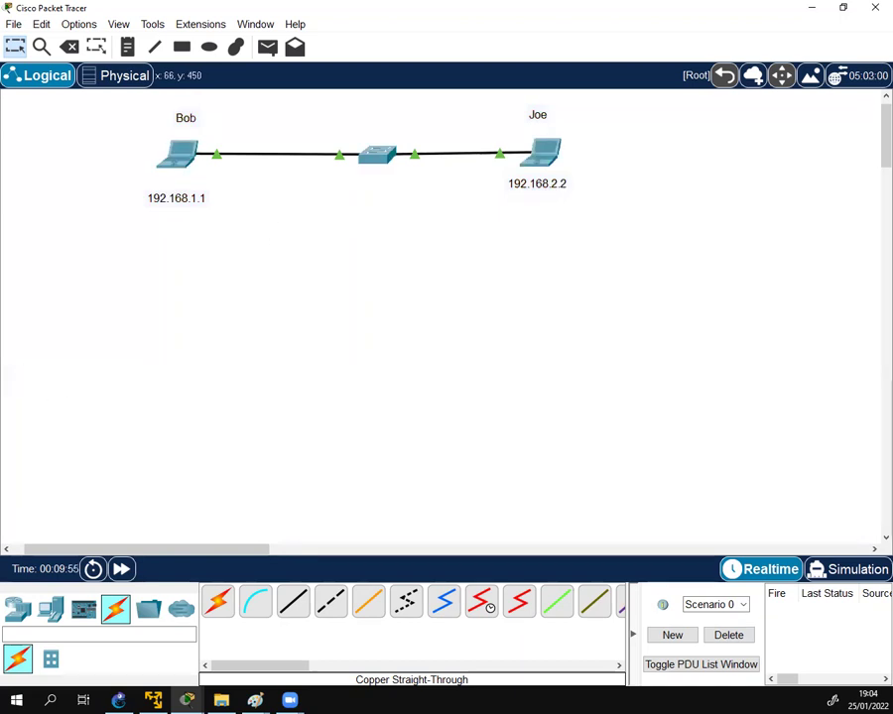
drag(172, 204, 169, 195)
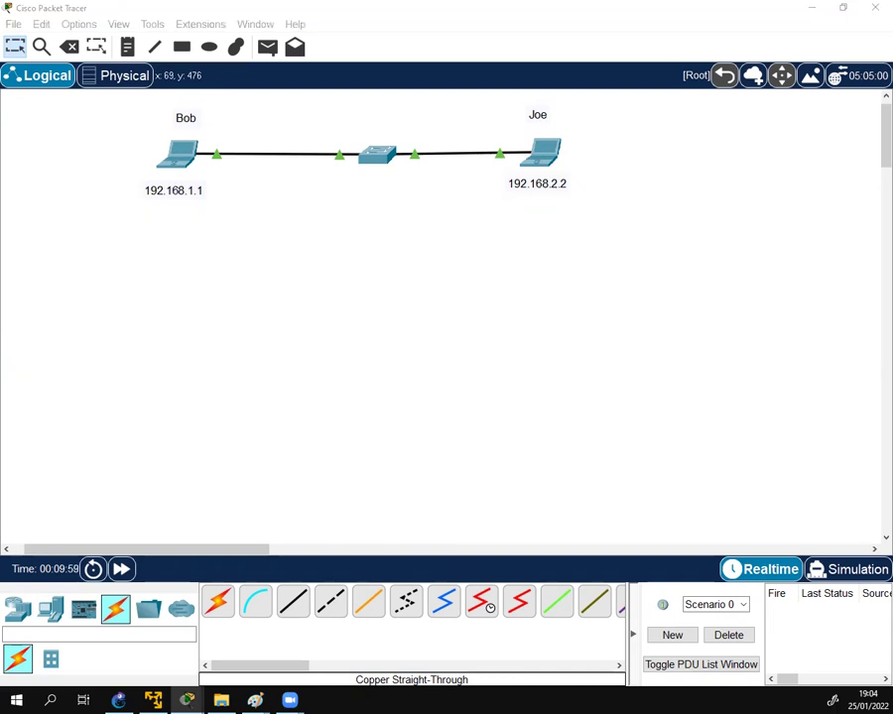
Step: Switch to the marked-up layer diagram in Paint, extend its canvas to the right and downward, and return to Packet Tracer
key(alt+Tab)
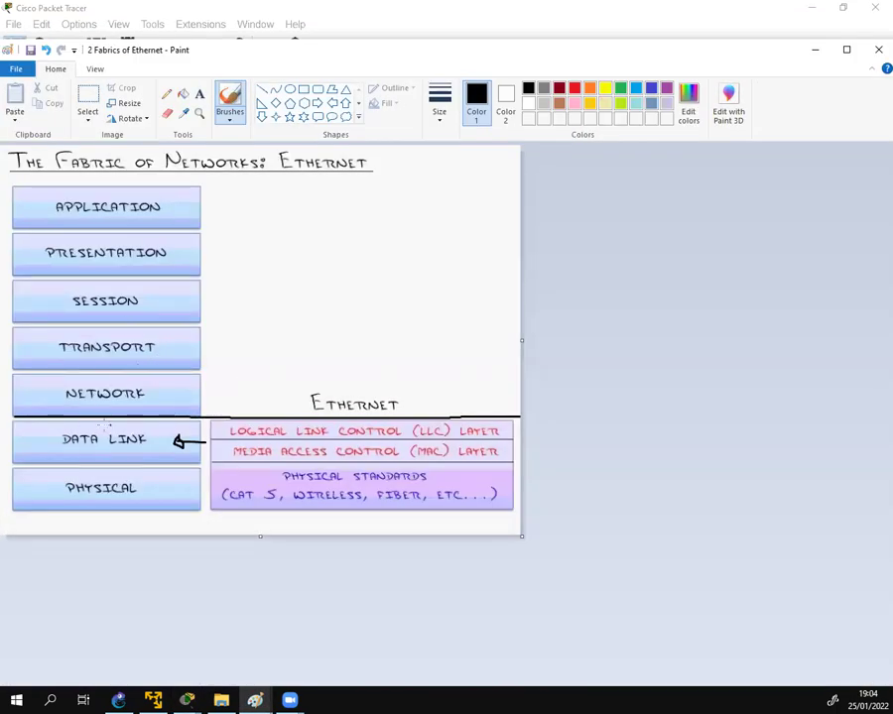
mouse_move(521, 536)
mouse_down()
mouse_move(583, 539)
mouse_move(877, 625)
mouse_move(877, 669)
mouse_move(888, 682)
mouse_up()
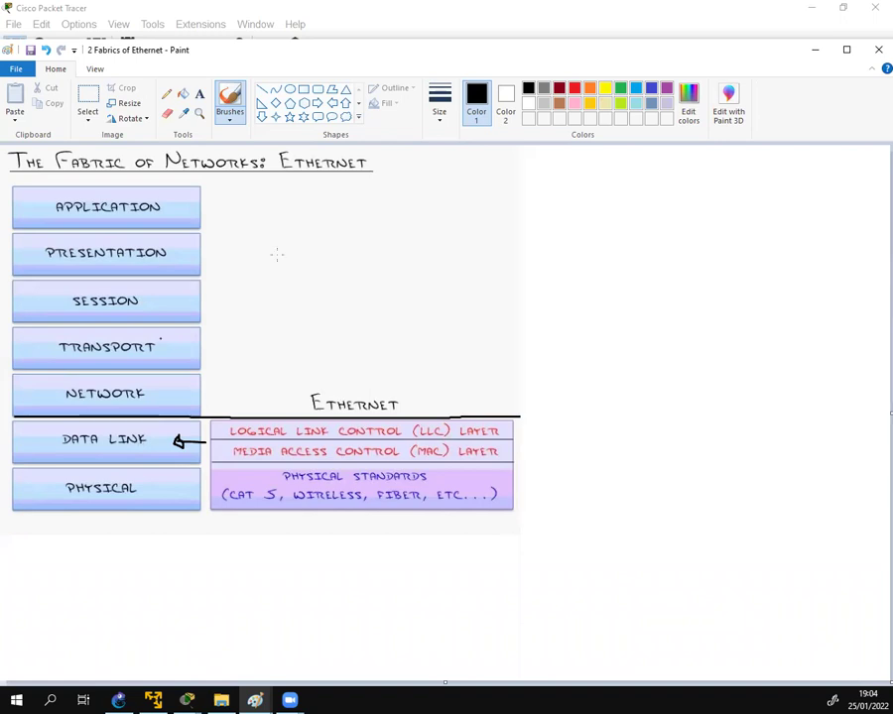
click(812, 51)
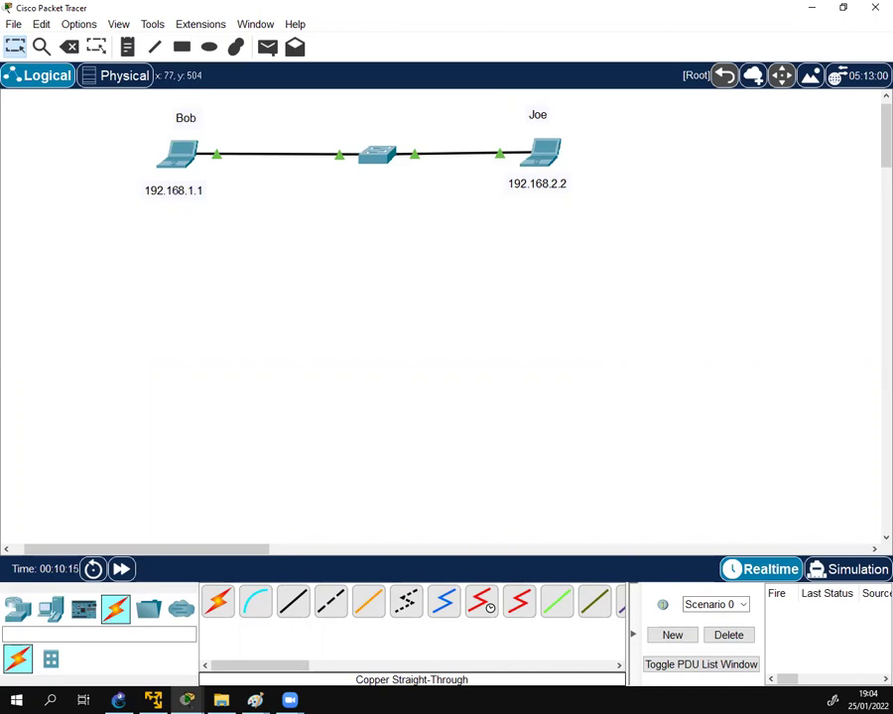
Step: Bring up the unmarked copy of the Ethernet layer diagram in Paint, enlarge its window and canvas, and minimize it
click(255, 700)
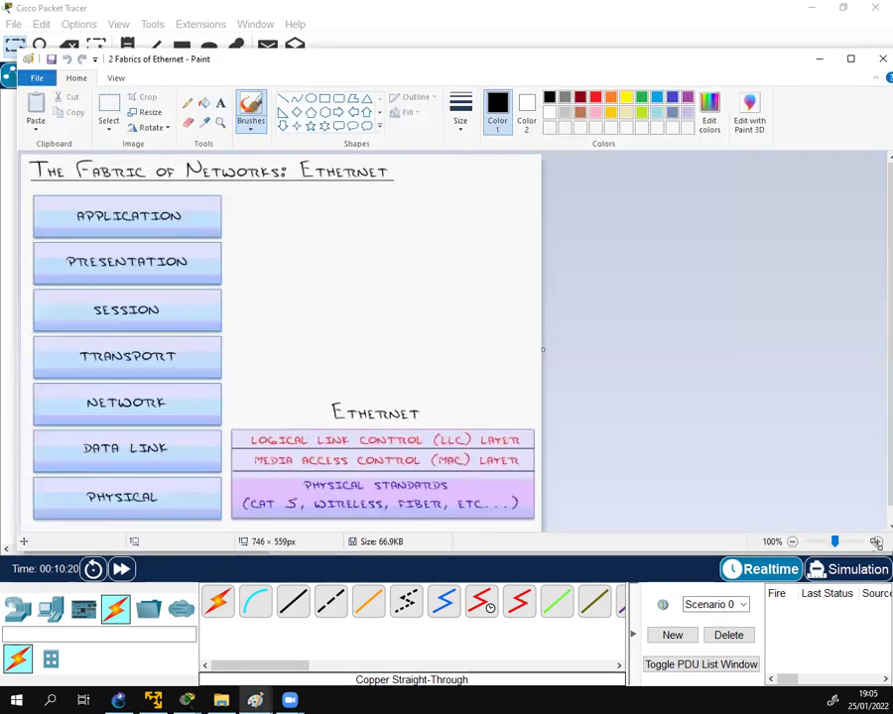
drag(875, 545, 878, 682)
mouse_move(544, 544)
mouse_down()
mouse_move(809, 629)
mouse_move(886, 685)
mouse_up()
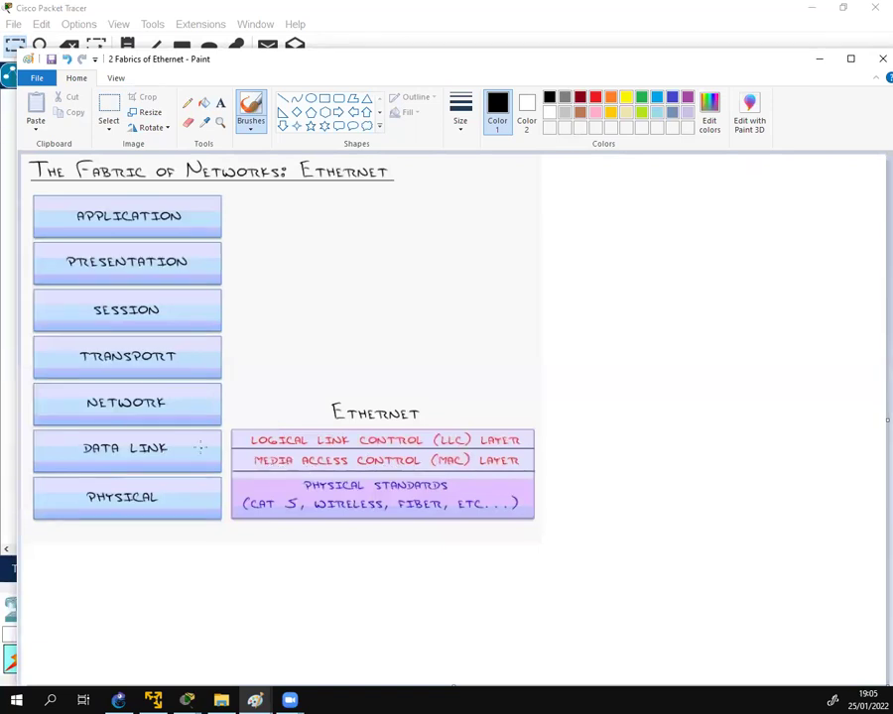
click(820, 59)
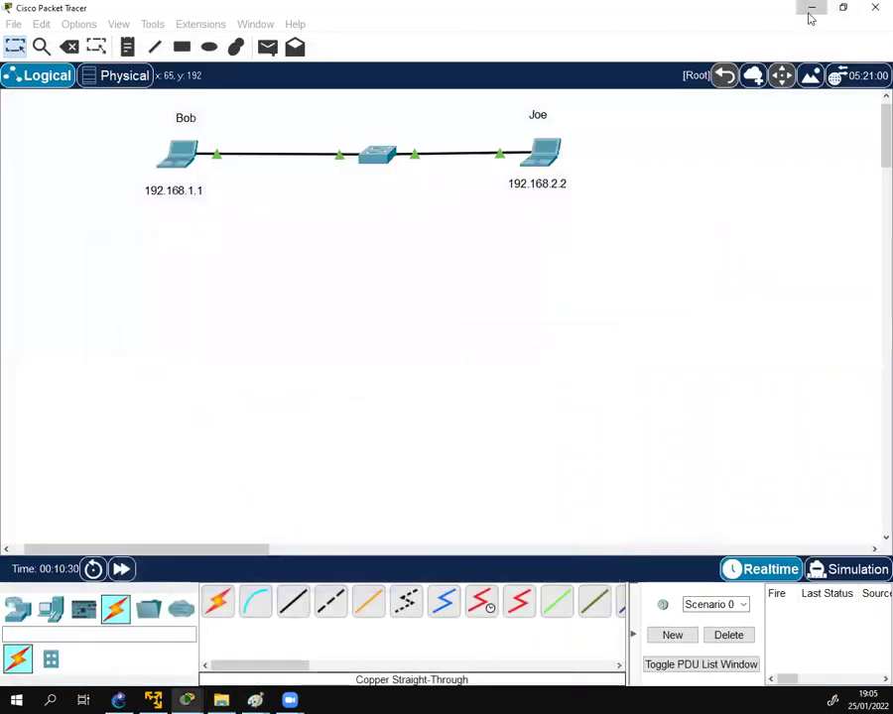
Step: Switch to the Ethernet timeline in Paint and underline the 1973 Xerox entry in red with the pencil
click(810, 12)
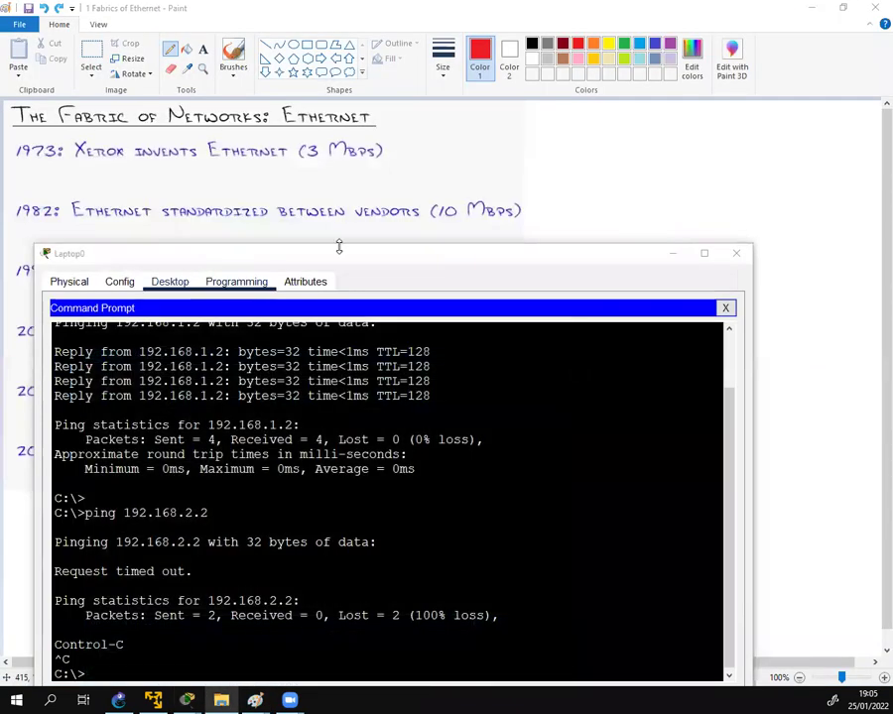
click(536, 164)
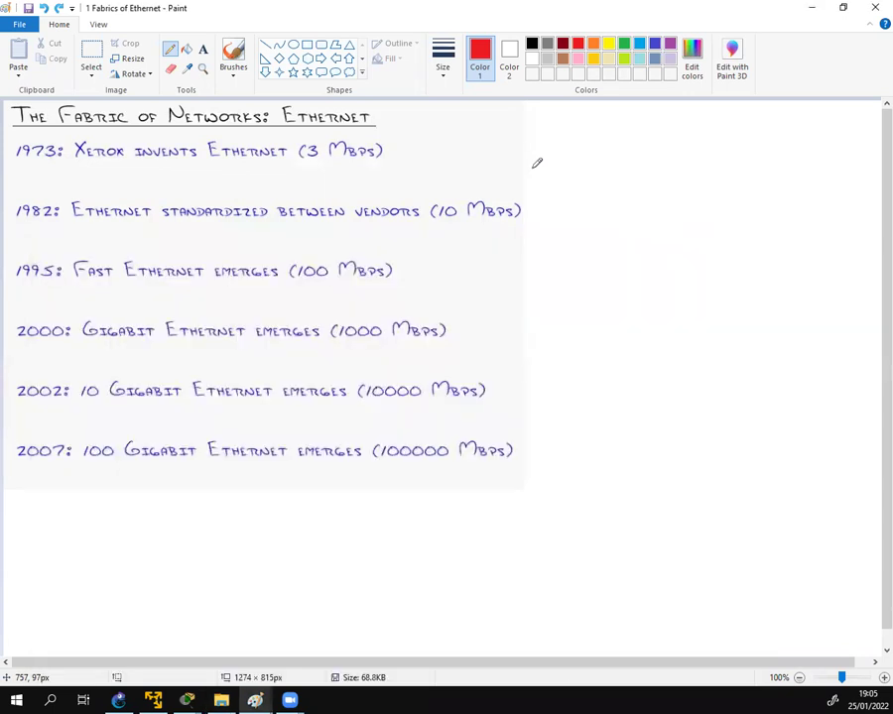
drag(41, 167, 395, 167)
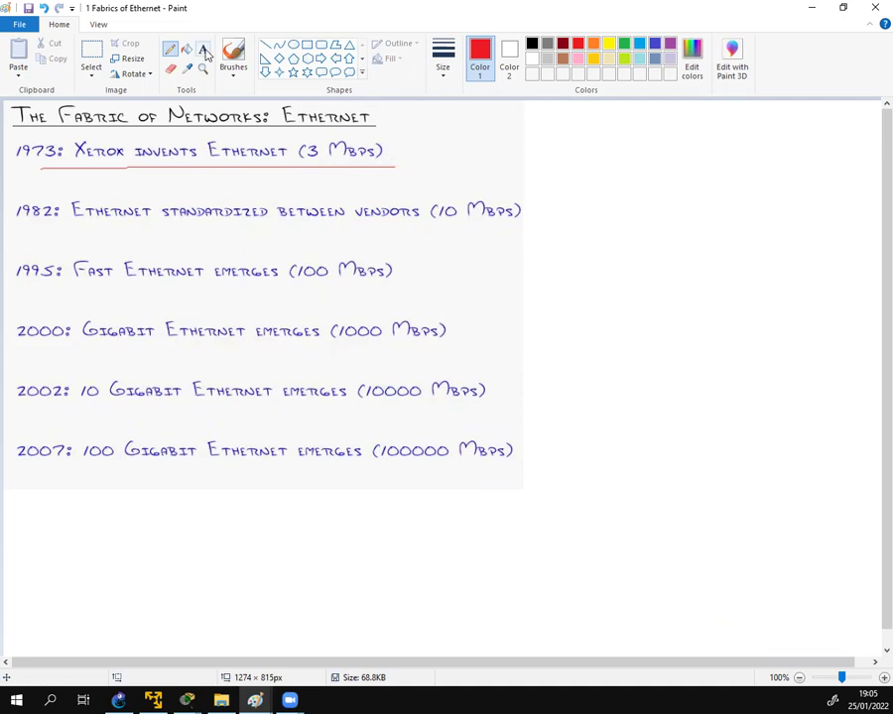
Step: Add the bold red text "IEEE802.3" between the 1973 and 1982 timeline entries
click(202, 48)
drag(277, 180, 474, 176)
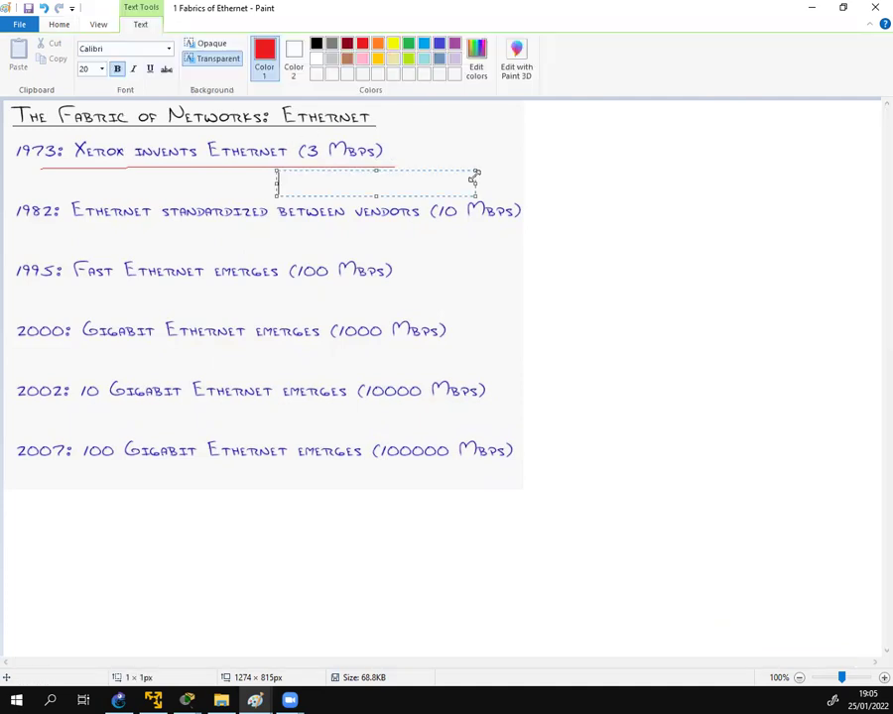
click(282, 183)
text(IEEE802)
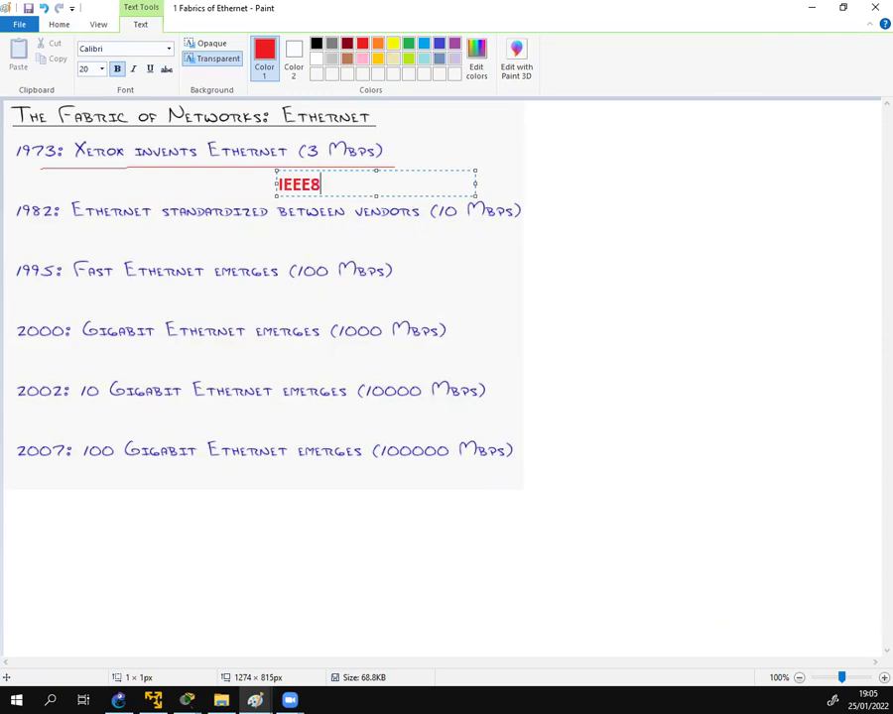
key(BackSpace)
key(BackSpace)
key(BackSpace)
text(803..3)
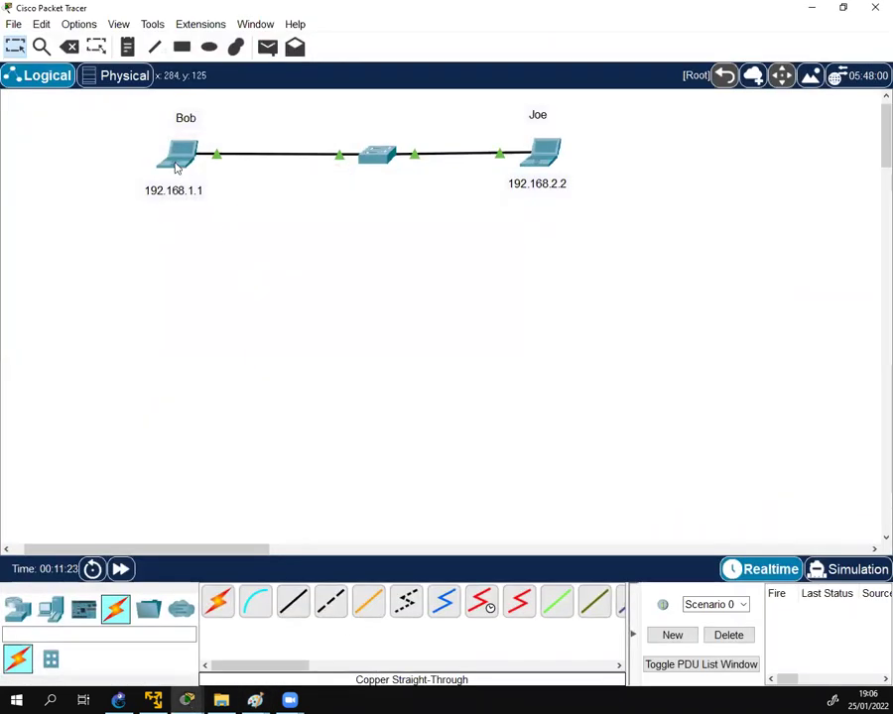
Step: Examine the two-laptop topology in Packet Tracer by framing it with a selection, and return to the Paint timeline
mouse_move(177, 163)
drag(133, 110, 683, 252)
click(729, 290)
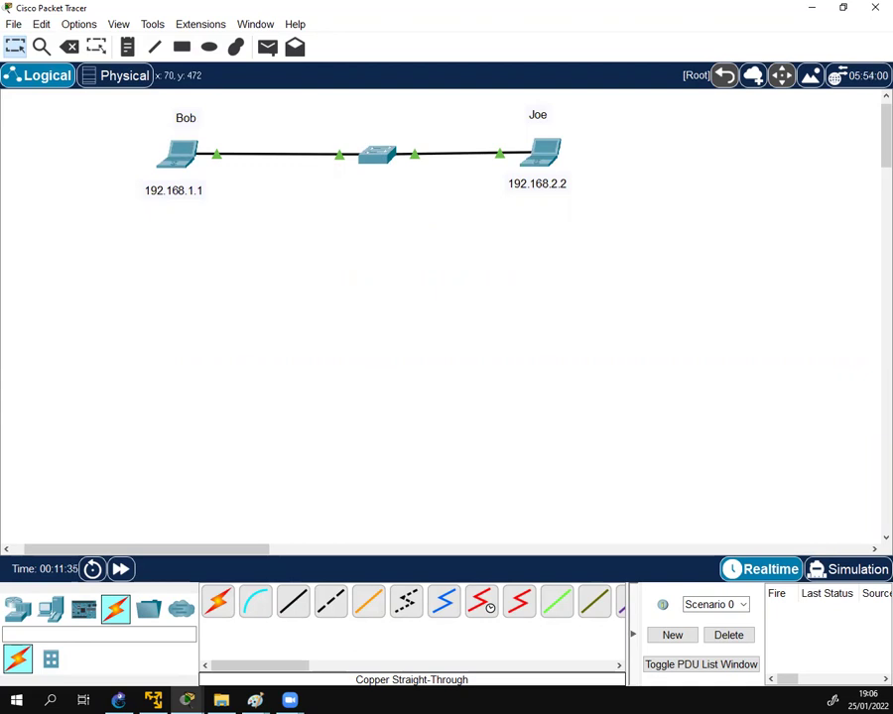
click(812, 10)
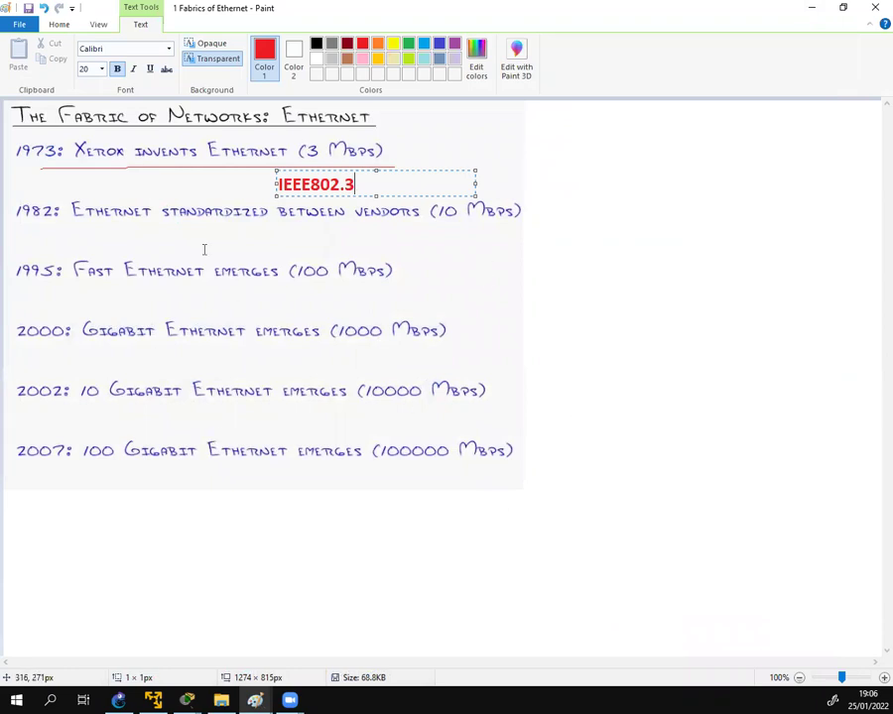
Step: Add the black text "Institute of Electrical and Electronic Engineers" below the 2007 timeline entry
click(315, 44)
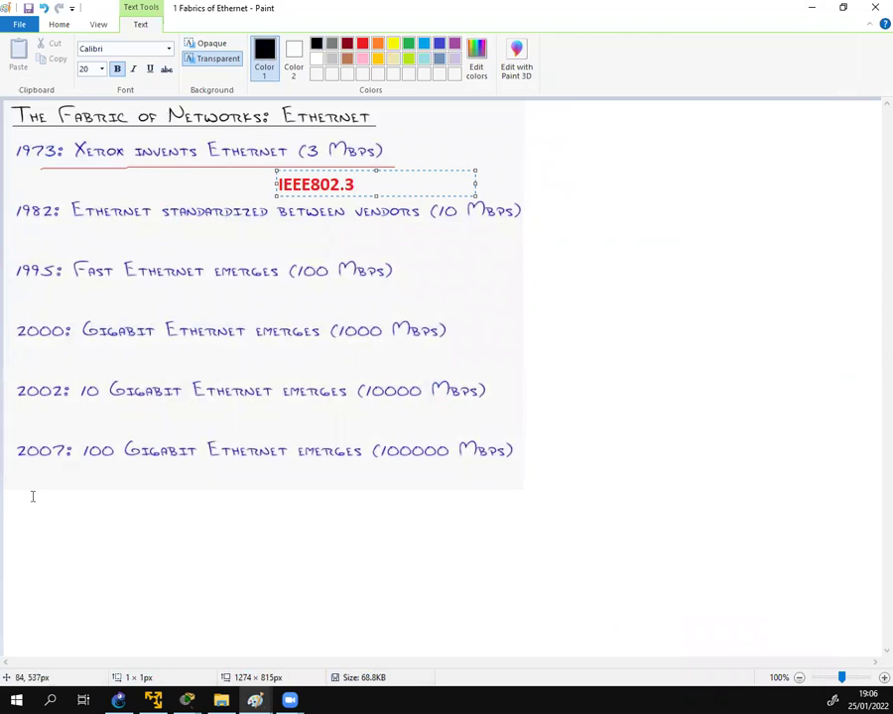
click(40, 510)
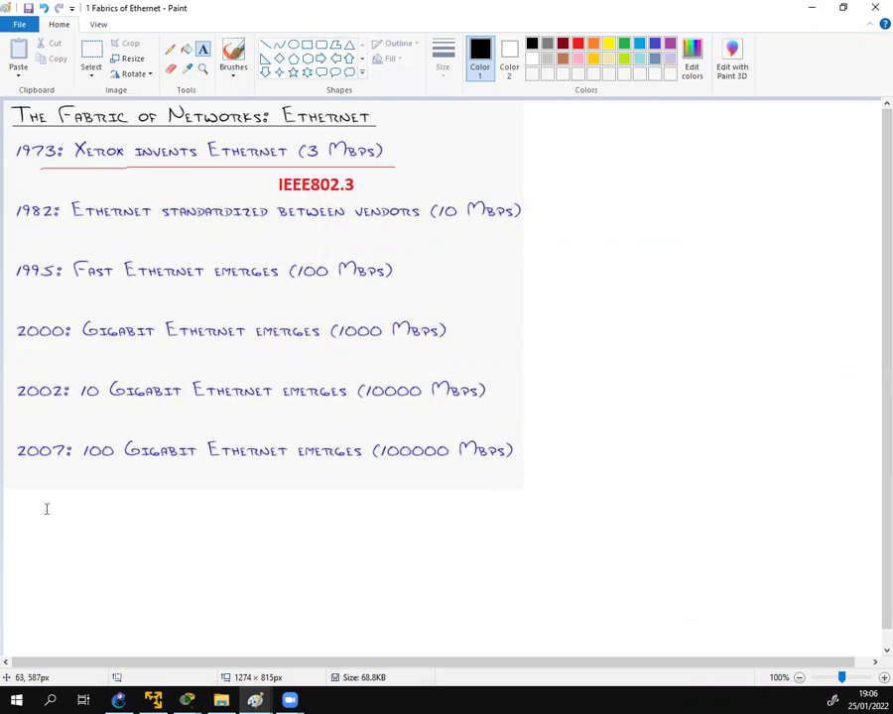
click(46, 508)
text(Instu)
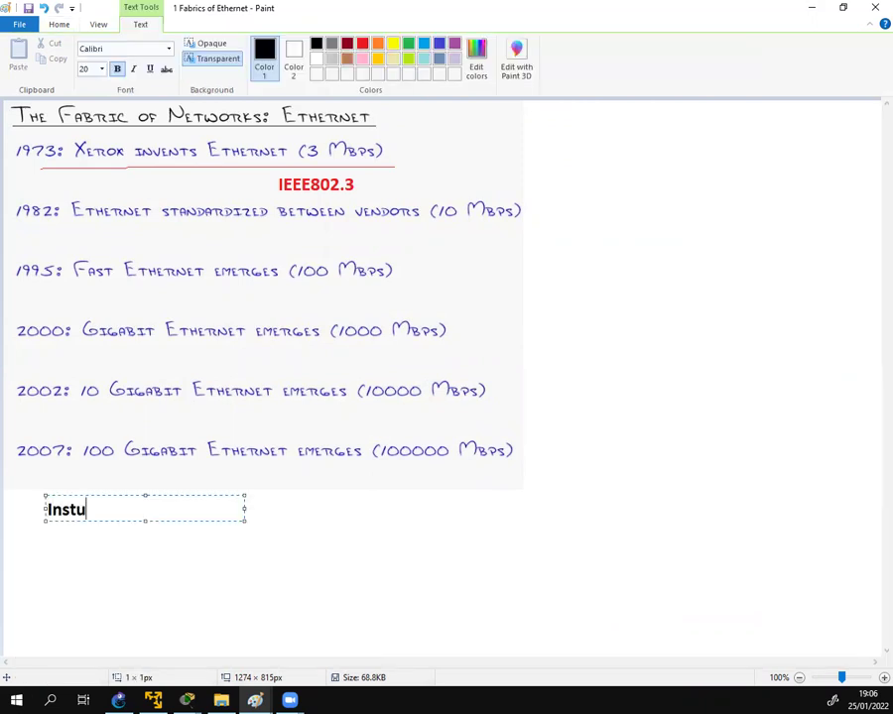
key(BackSpace)
text(itute of Electirca)
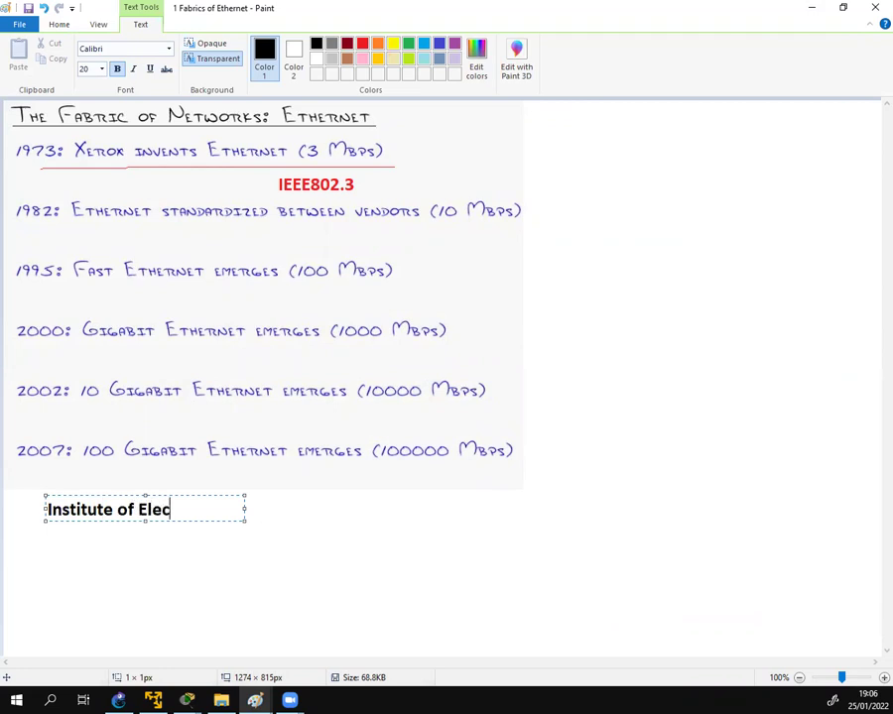
key(BackSpace)
key(BackSpace)
key(BackSpace)
key(BackSpace)
text(rical and Electron)
key(BackSpace)
key(BackSpace)
text(tronic Engineers)
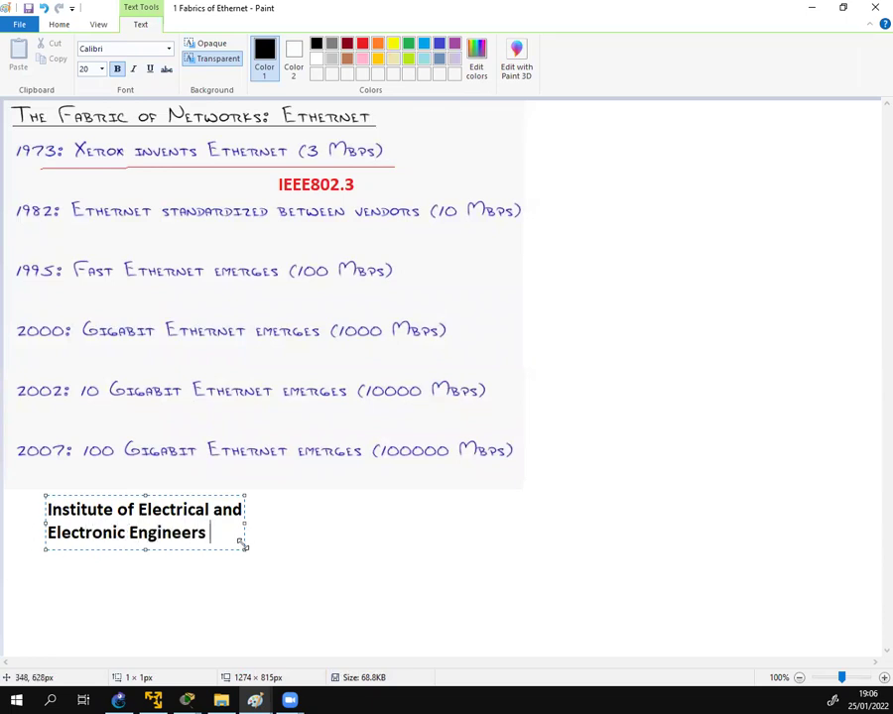
Step: Resize the institute's text box to fit on one line, move it beside the 1973 entry, and commit it
drag(243, 546, 721, 529)
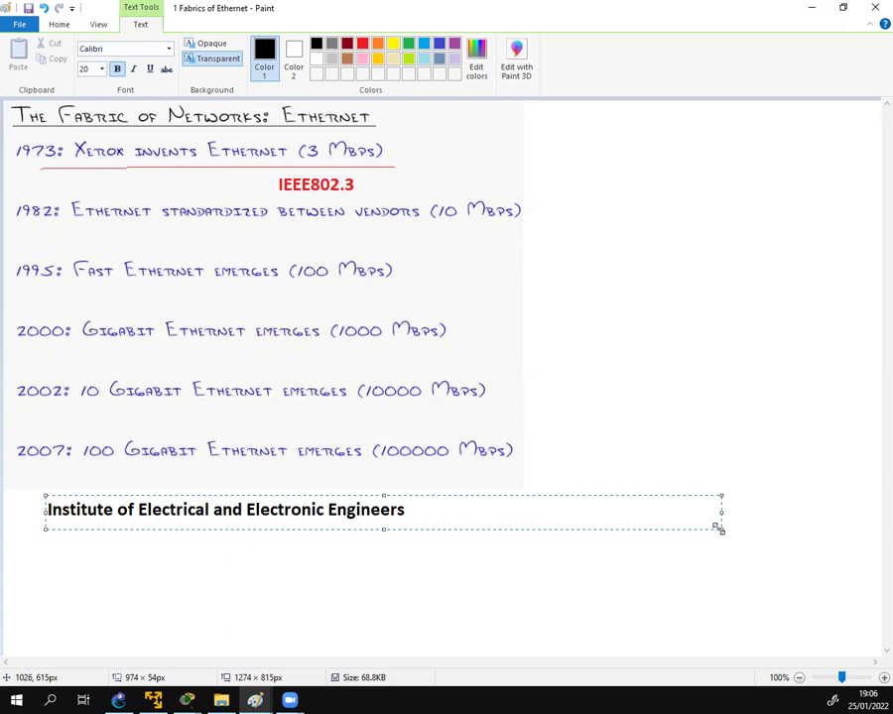
drag(719, 529, 416, 525)
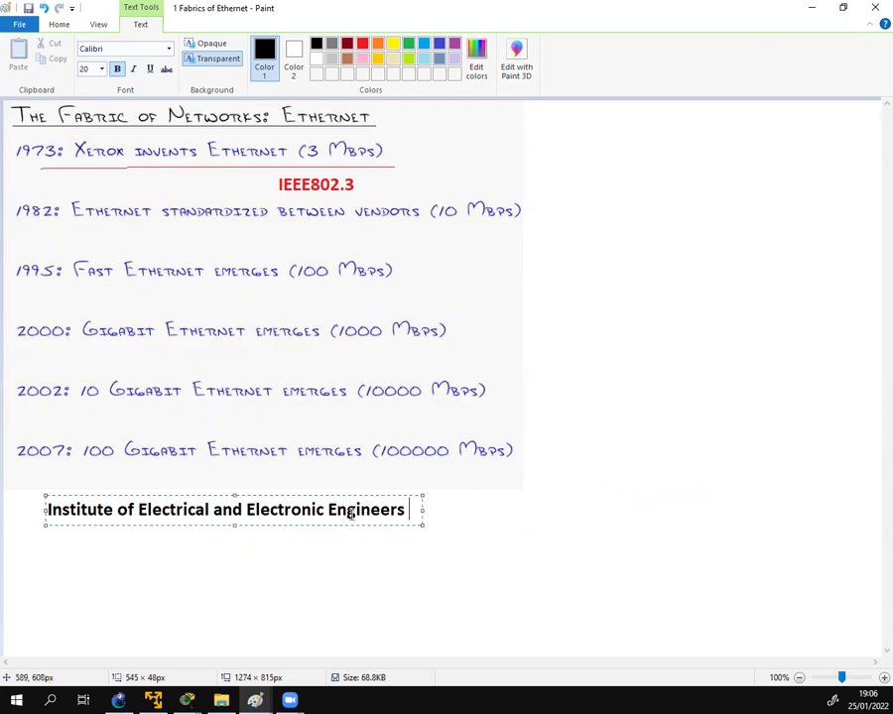
drag(187, 489, 576, 121)
click(742, 184)
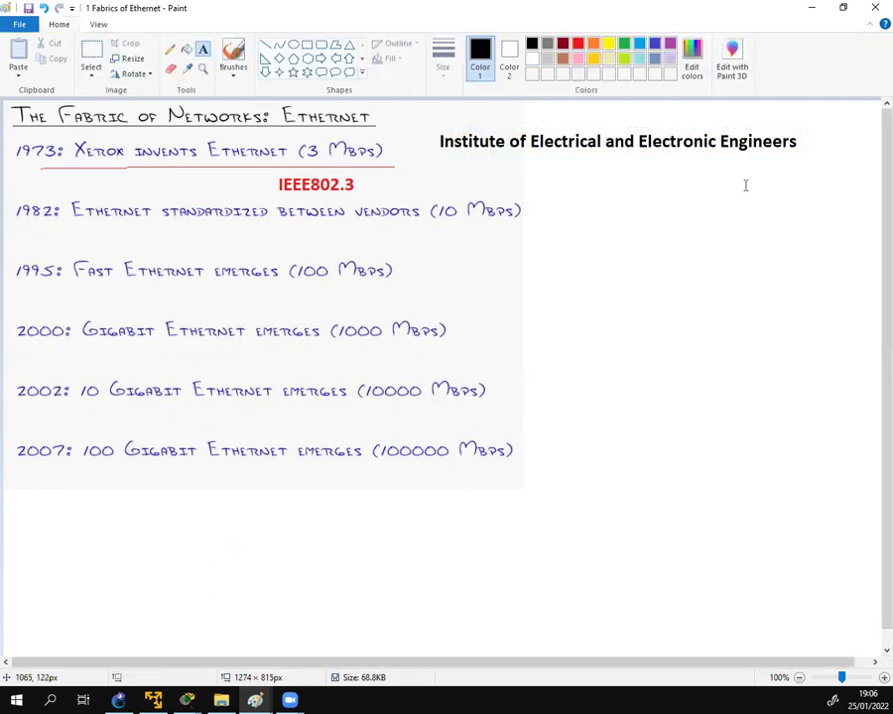